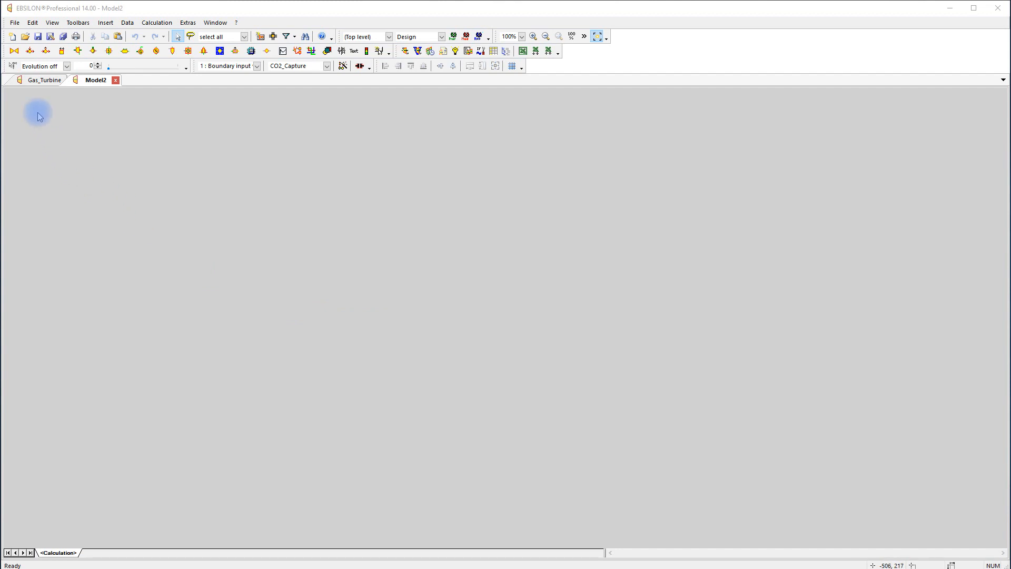
View the Gas_Turbine model, return to Model2 and place a Gas turbine (simple characteristics, 40) component in it
{"action": "left_click", "coordinate": [45, 81]}
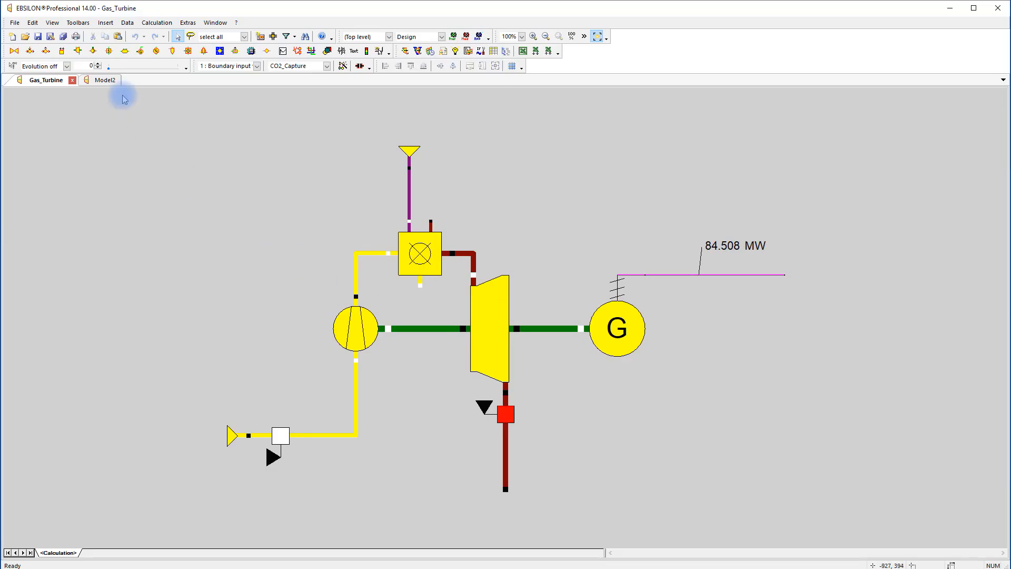
{"action": "left_click", "coordinate": [108, 80]}
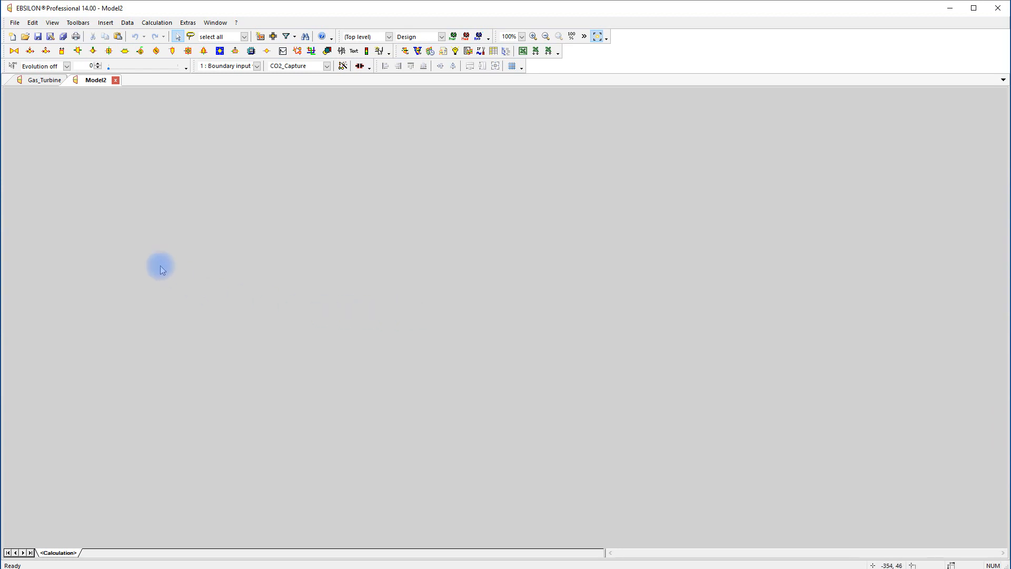
{"action": "left_click", "coordinate": [78, 51]}
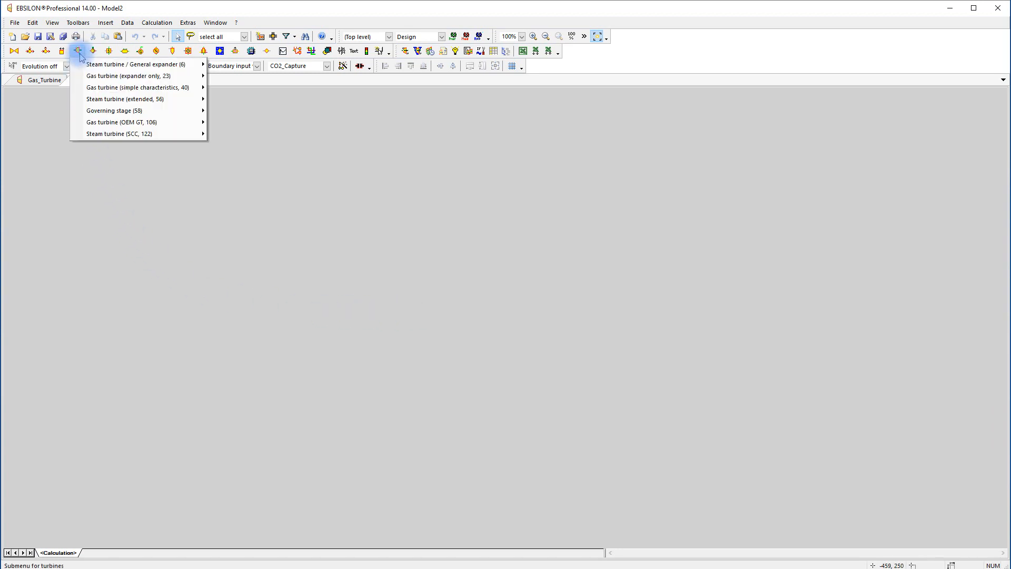
{"action": "left_click", "coordinate": [92, 87]}
{"action": "left_click", "coordinate": [393, 289]}
{"action": "left_click", "coordinate": [507, 304]}
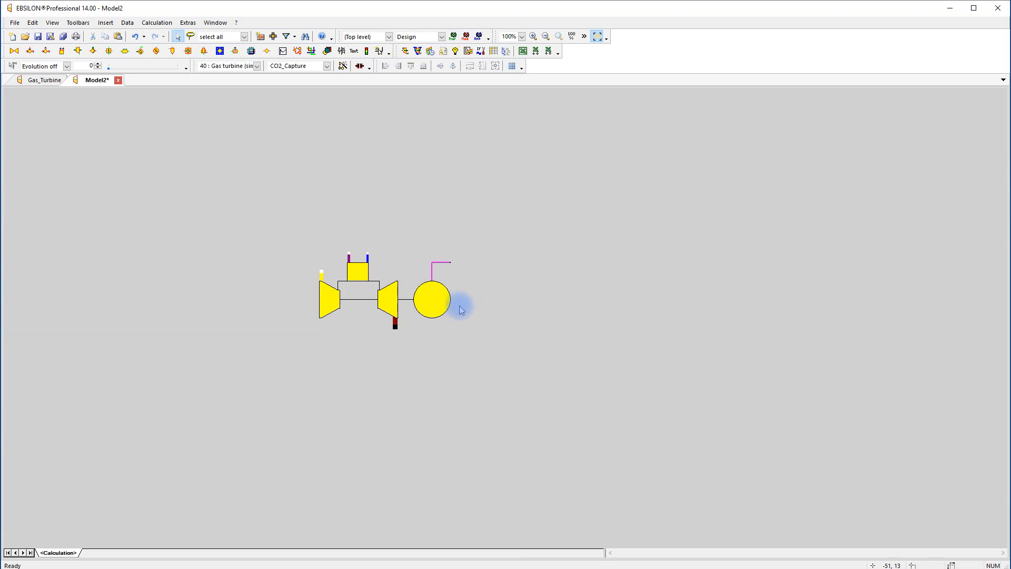
Examine the specification values and the CT2_1 exhaust temperature characteristic of the simple gas turbine
{"action": "double_click", "coordinate": [390, 303]}
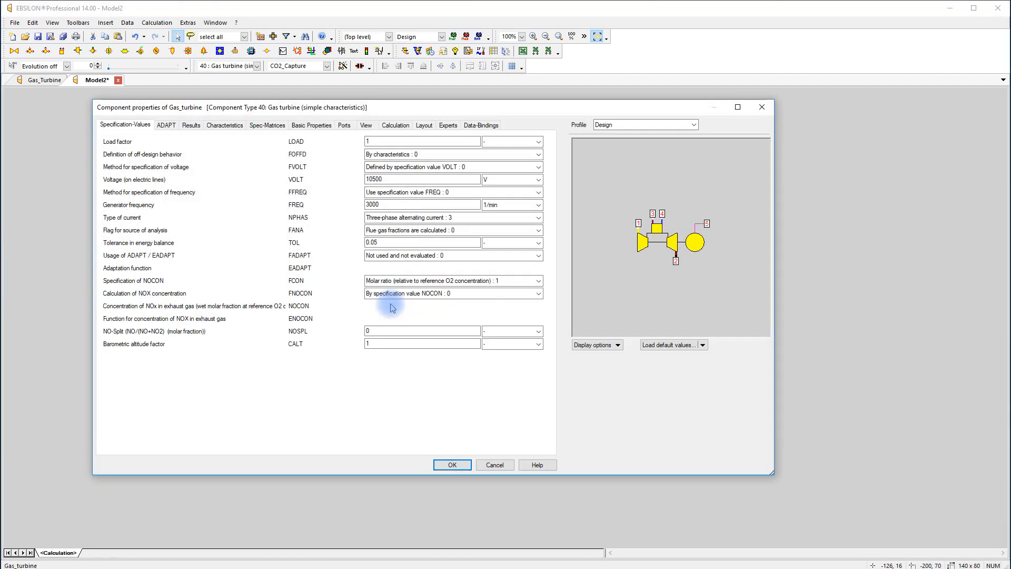
{"action": "left_click", "coordinate": [225, 126]}
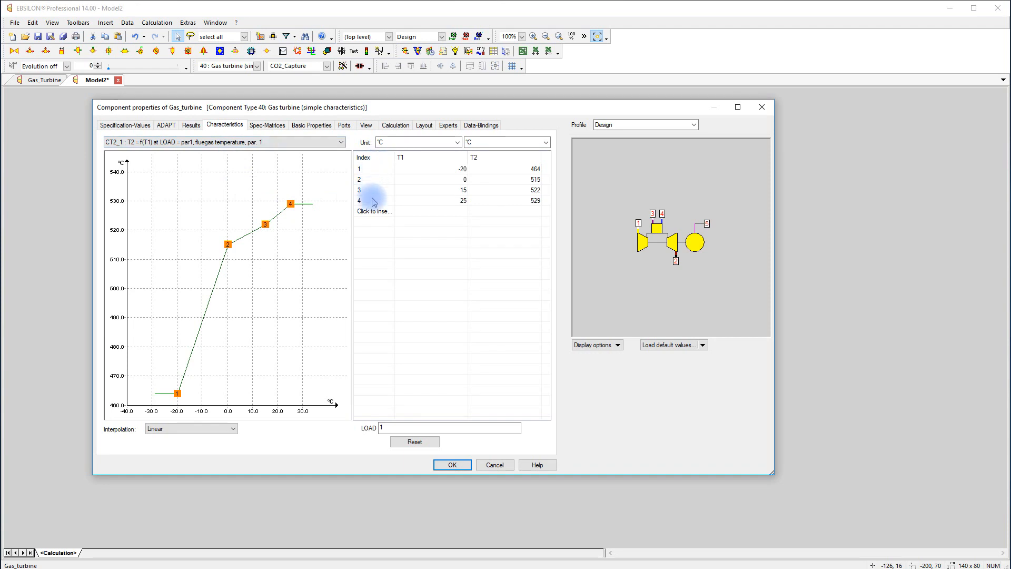
{"action": "left_click", "coordinate": [449, 465]}
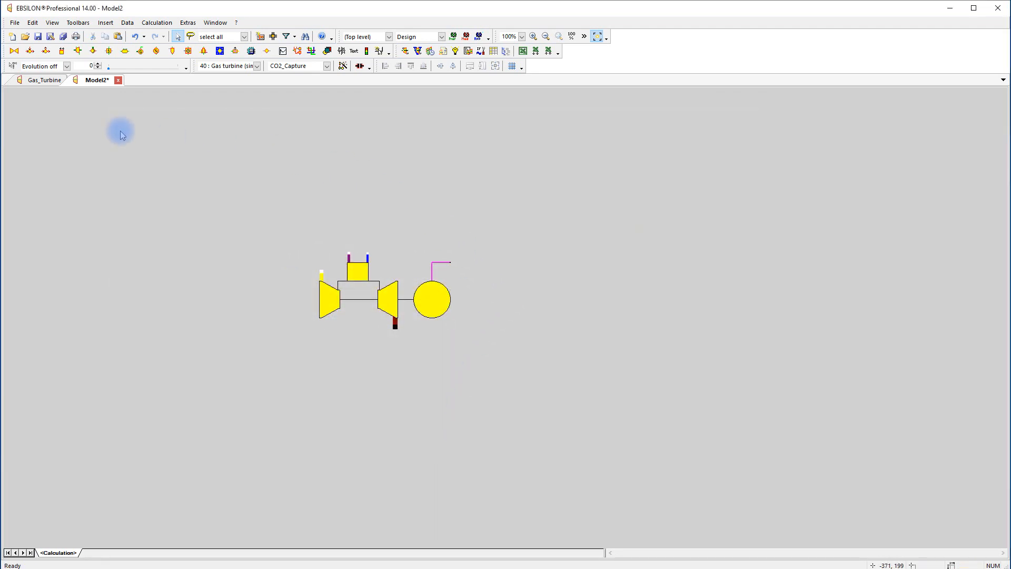
Create a new model and place a Gas turbine (OEM GT, 106) component in it
{"action": "left_click", "coordinate": [11, 37]}
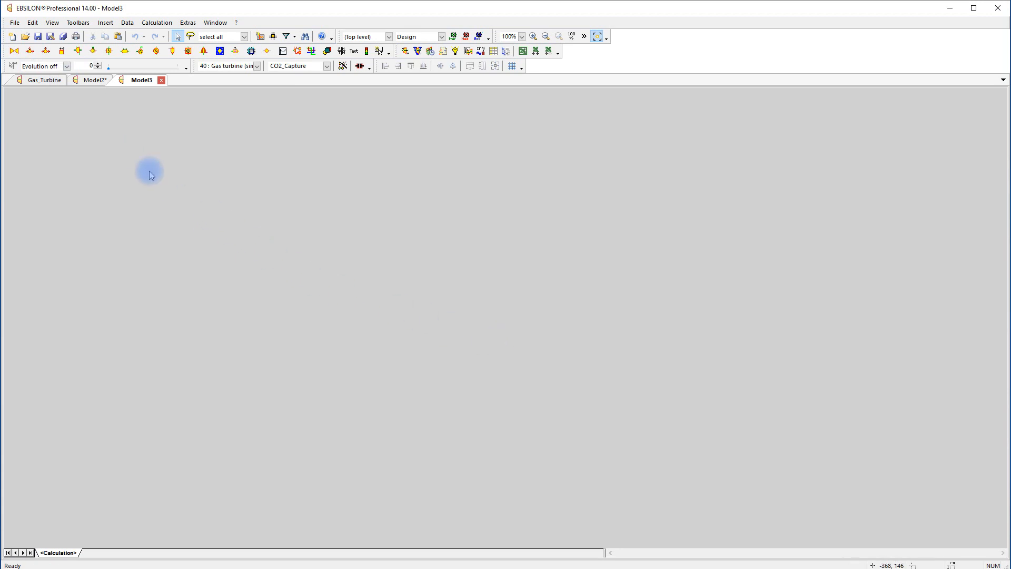
{"action": "left_click", "coordinate": [77, 52]}
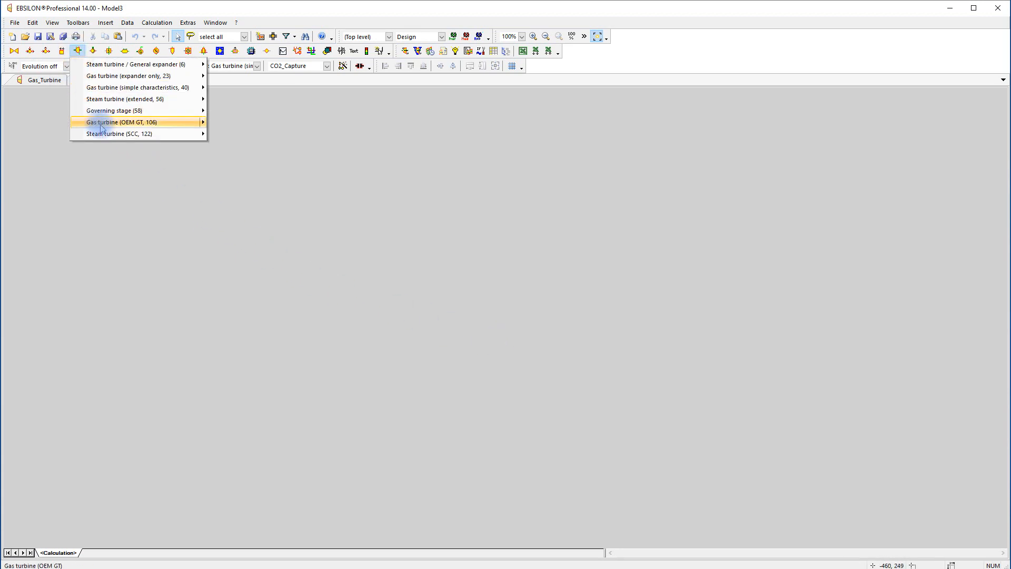
{"action": "mouse_move", "coordinate": [158, 126]}
{"action": "left_click", "coordinate": [236, 138]}
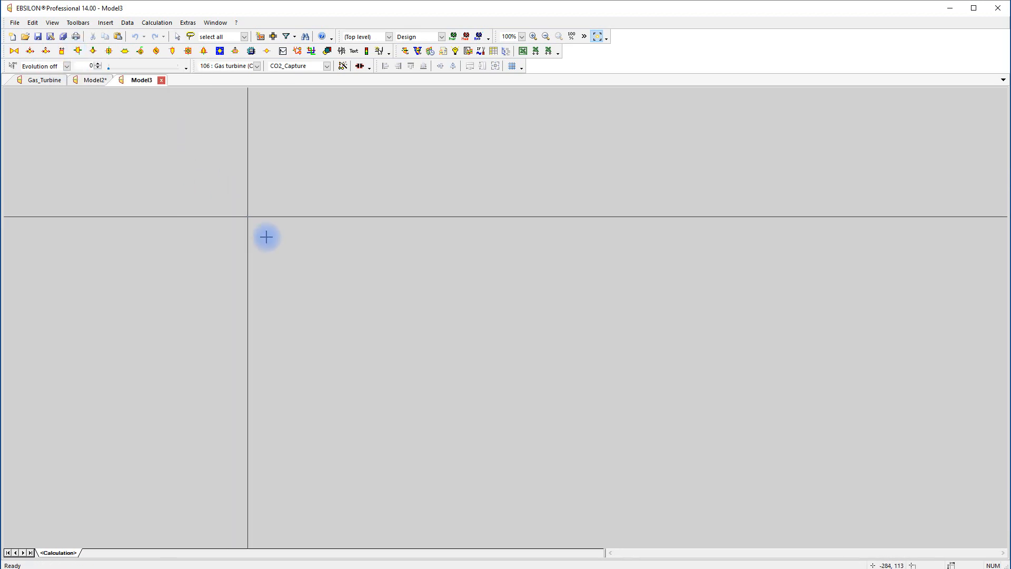
{"action": "left_click", "coordinate": [452, 299]}
{"action": "right_click", "coordinate": [580, 320]}
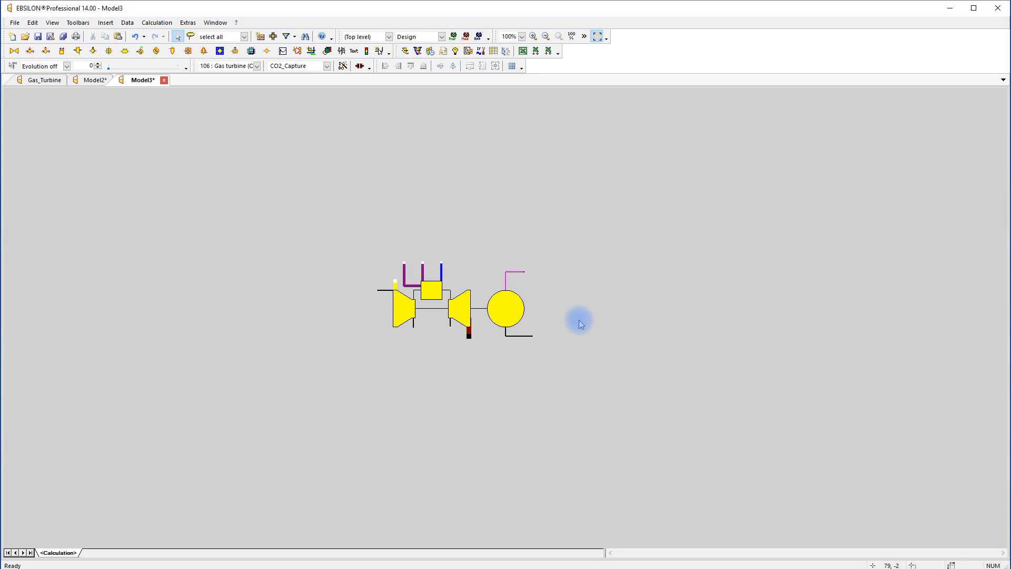
Open the OEM gas turbine's properties and display the list of turbines in its VTU Energy library
{"action": "double_click", "coordinate": [459, 313]}
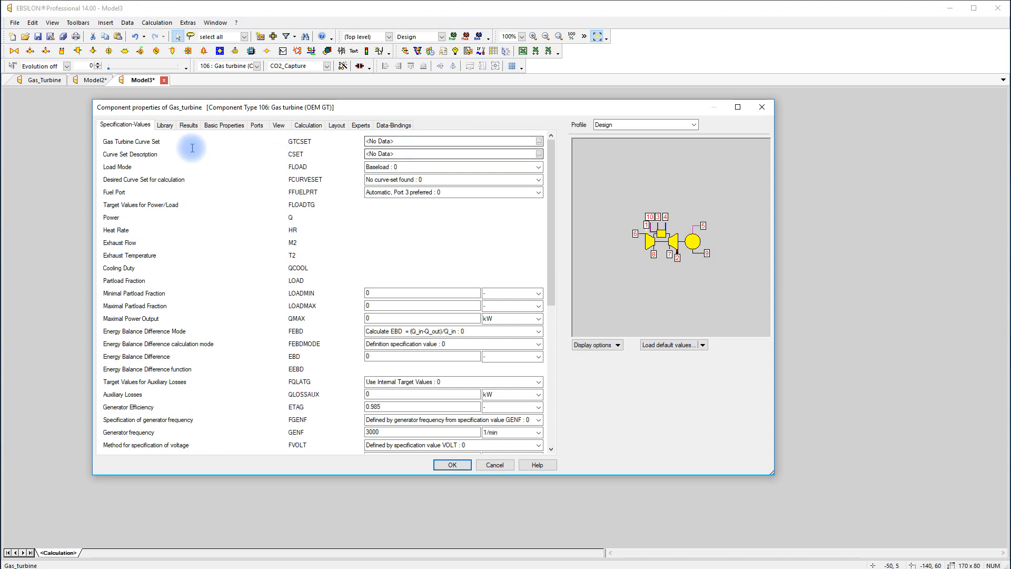
{"action": "left_click", "coordinate": [166, 126]}
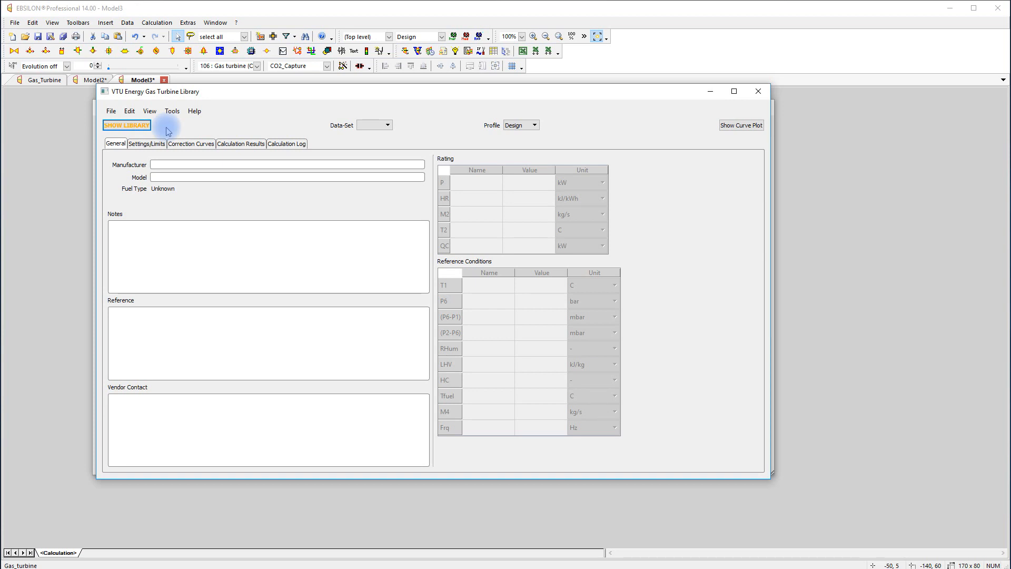
{"action": "left_click", "coordinate": [129, 127]}
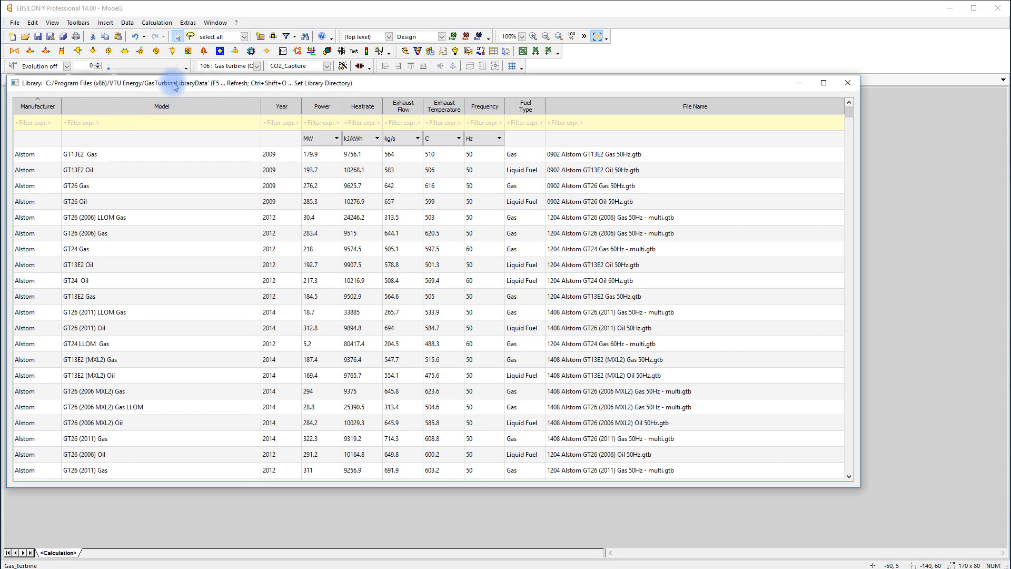
{"action": "left_click_drag", "start_coordinate": [165, 83], "coordinate": [251, 100]}
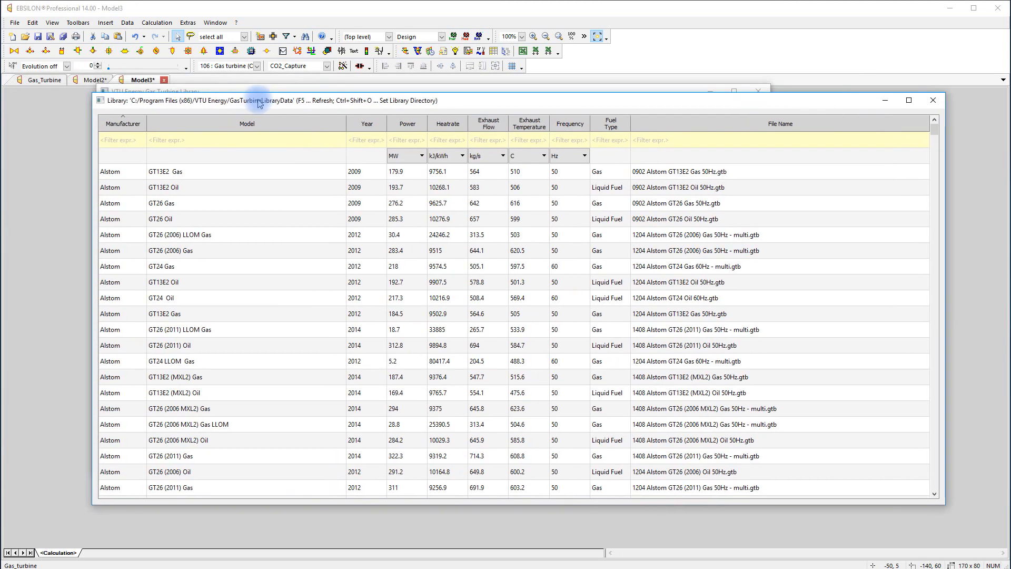
Filter the library for model SGT-800 and load the 2018 SGT-800 DLE 50Hz Gas data set, overwriting the existing data
{"action": "left_click", "coordinate": [268, 141]}
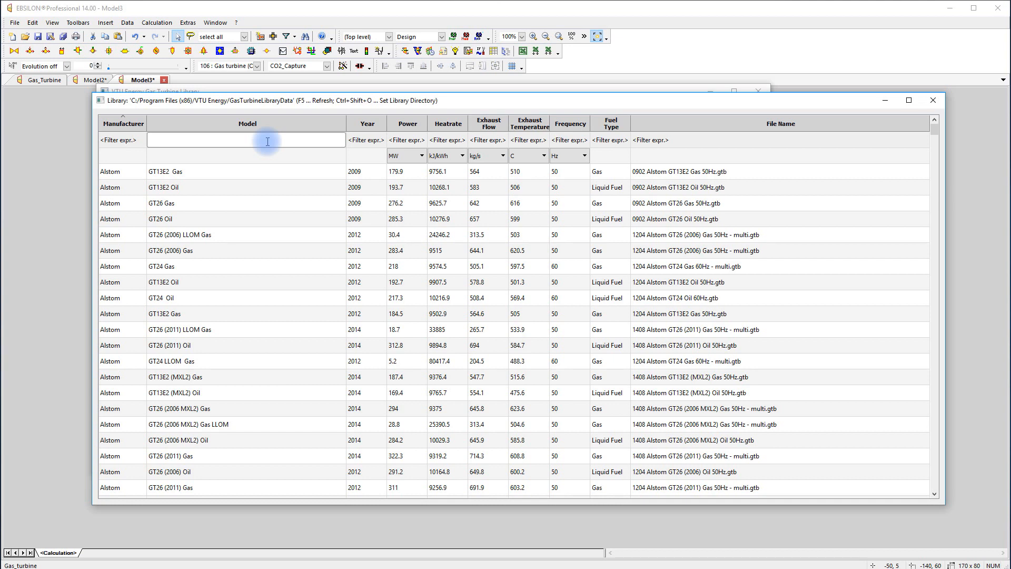
{"action": "type", "text": "SGT"}
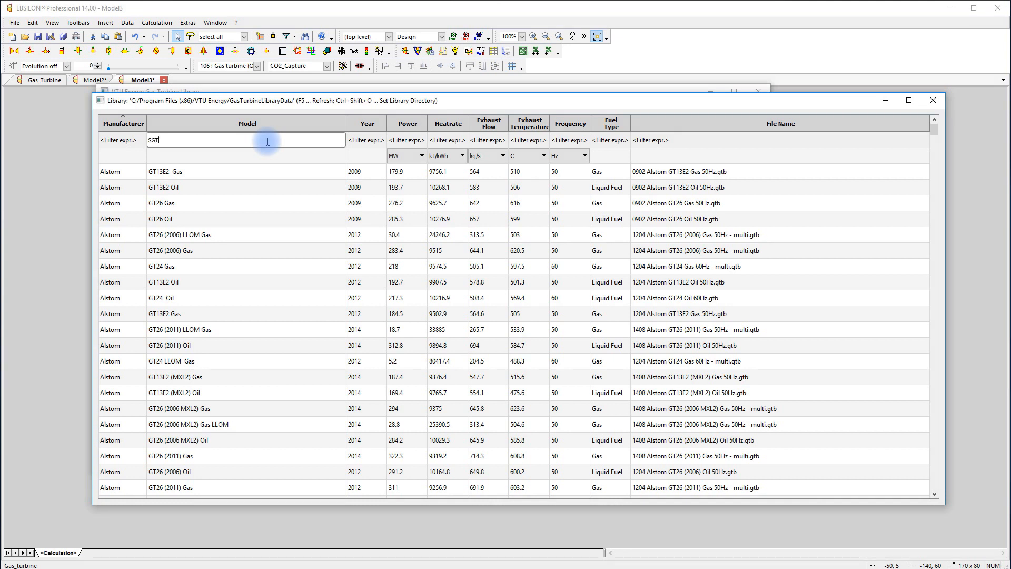
{"action": "type", "text": "-800"}
{"action": "key", "text": "Return"}
{"action": "left_click", "coordinate": [190, 267]}
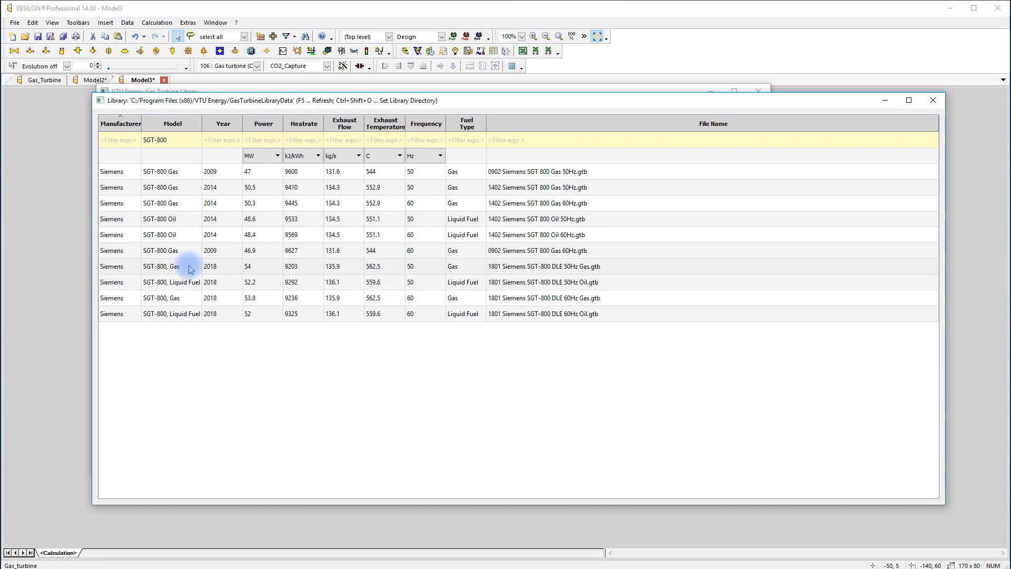
{"action": "double_click", "coordinate": [191, 267]}
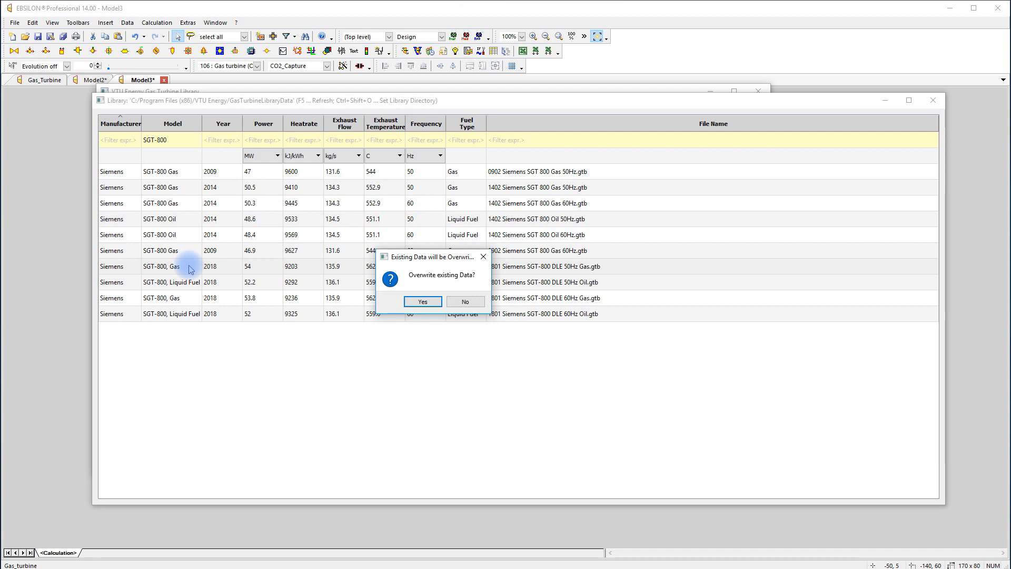
{"action": "left_click", "coordinate": [423, 301]}
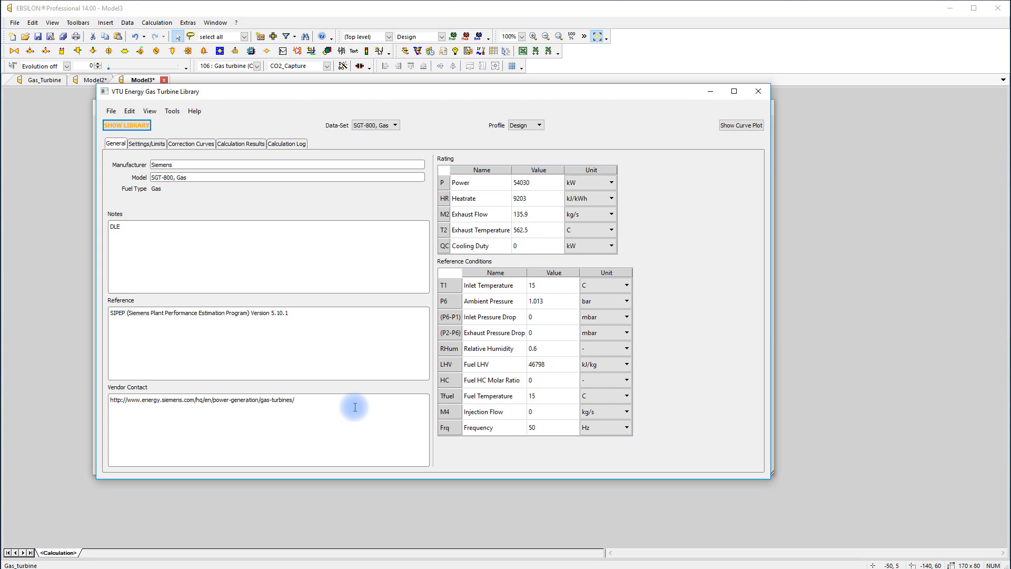
Review the turbine's settings and correction curves, switching the heat rate correction for (P2-P6) off and back on
{"action": "left_click", "coordinate": [148, 145]}
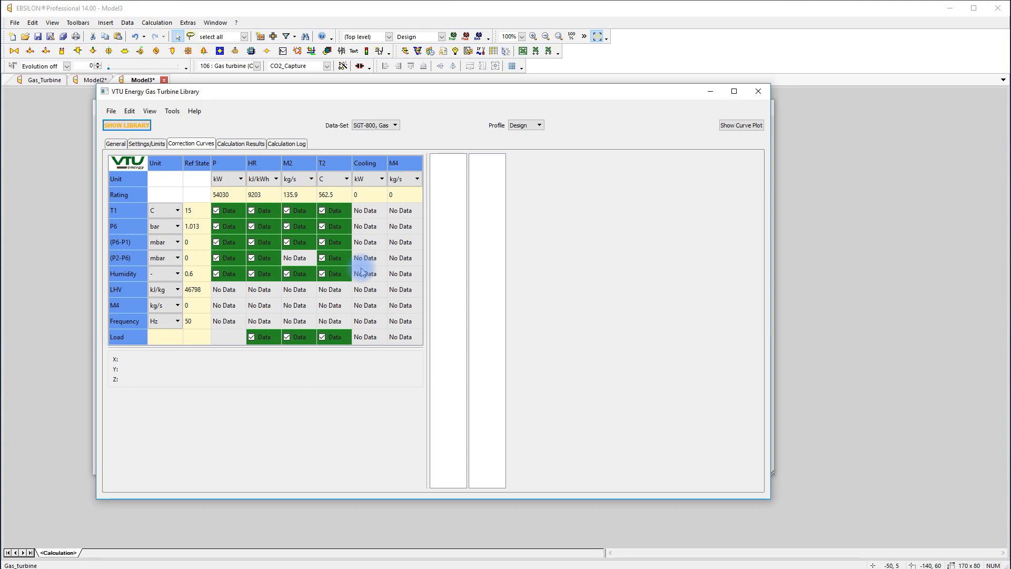
{"action": "left_click", "coordinate": [251, 259]}
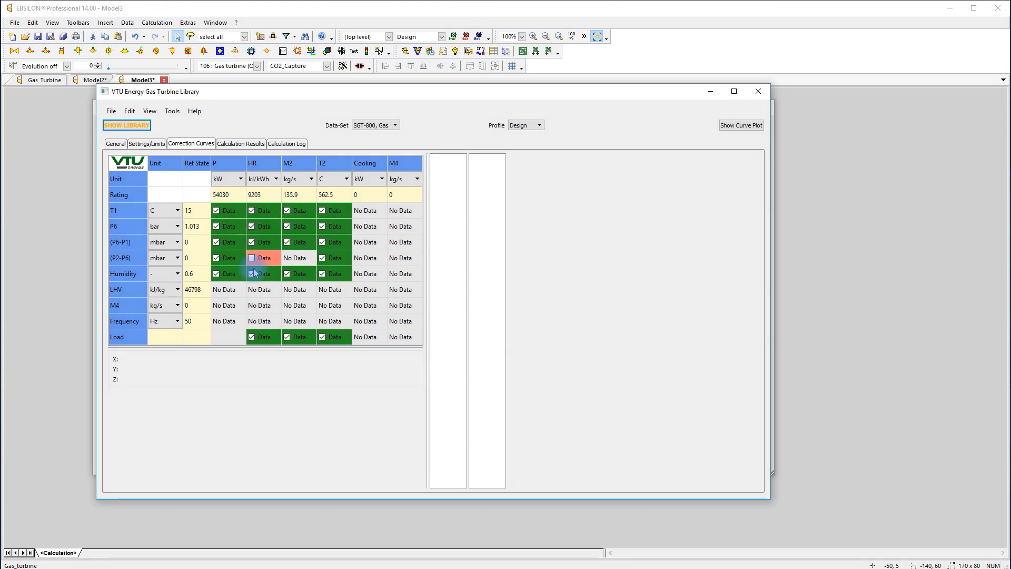
{"action": "left_click", "coordinate": [252, 258]}
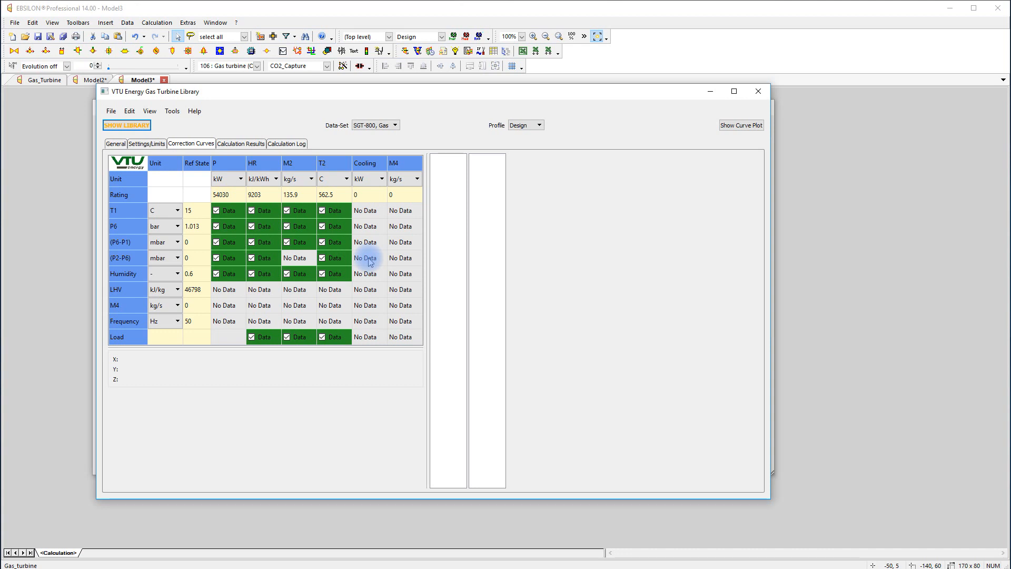
Display the T2 load correction data for the 15 °C inlet temperature and plot the exhaust temperature curves
{"action": "left_click", "coordinate": [335, 337]}
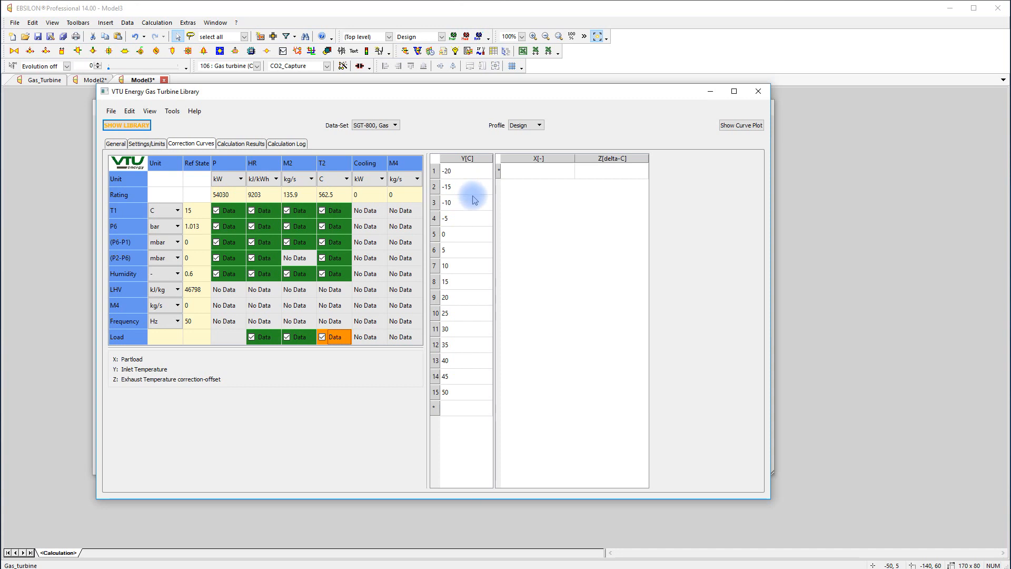
{"action": "left_click", "coordinate": [462, 285]}
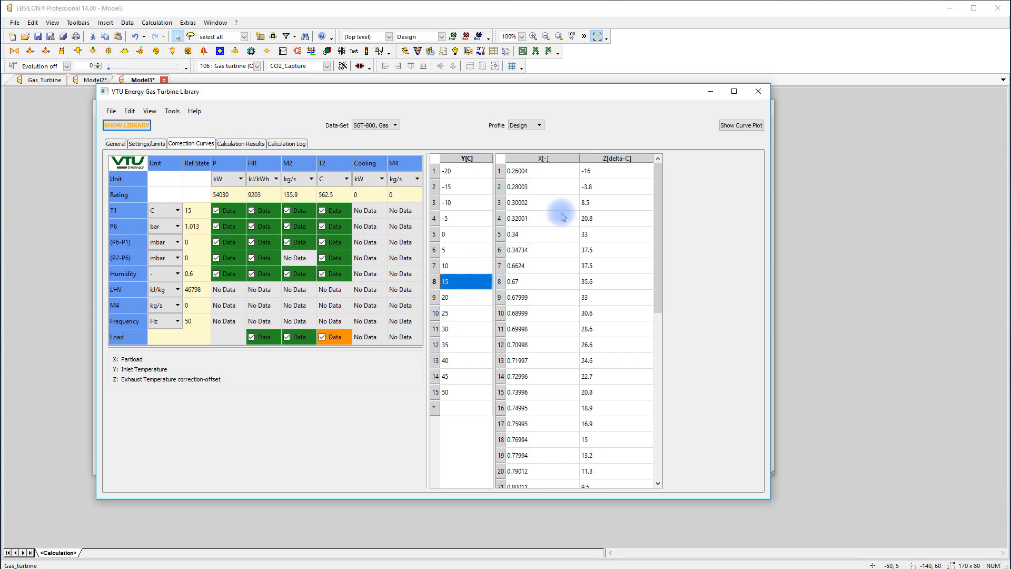
{"action": "left_click", "coordinate": [742, 126]}
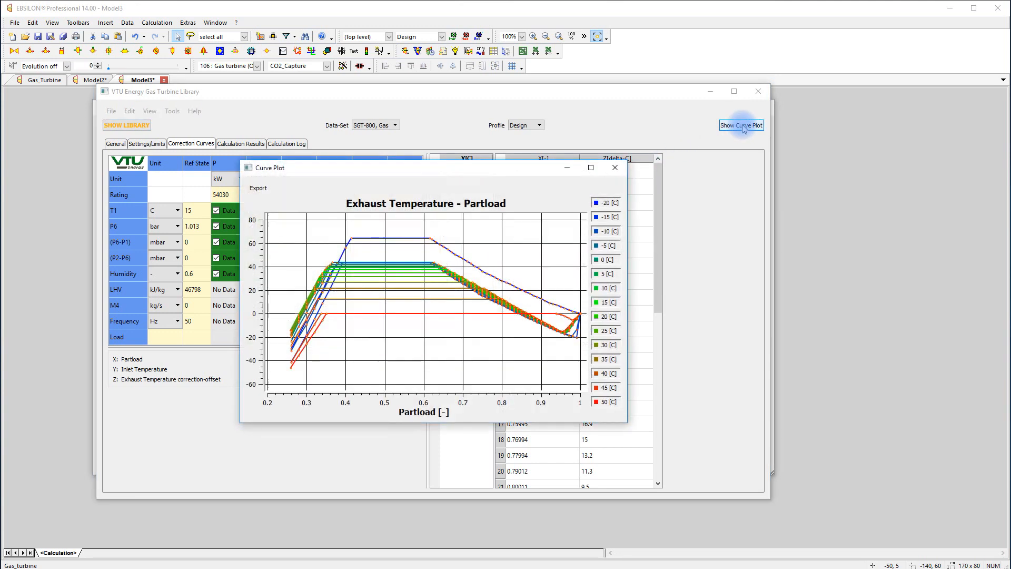
Isolate the 15 °C curve in the exhaust temperature part-load plot by hiding all others, and close the plot
{"action": "left_click", "coordinate": [606, 203]}
{"action": "left_click", "coordinate": [605, 217]}
{"action": "left_click", "coordinate": [606, 231]}
{"action": "left_click", "coordinate": [607, 245]}
{"action": "left_click", "coordinate": [606, 260]}
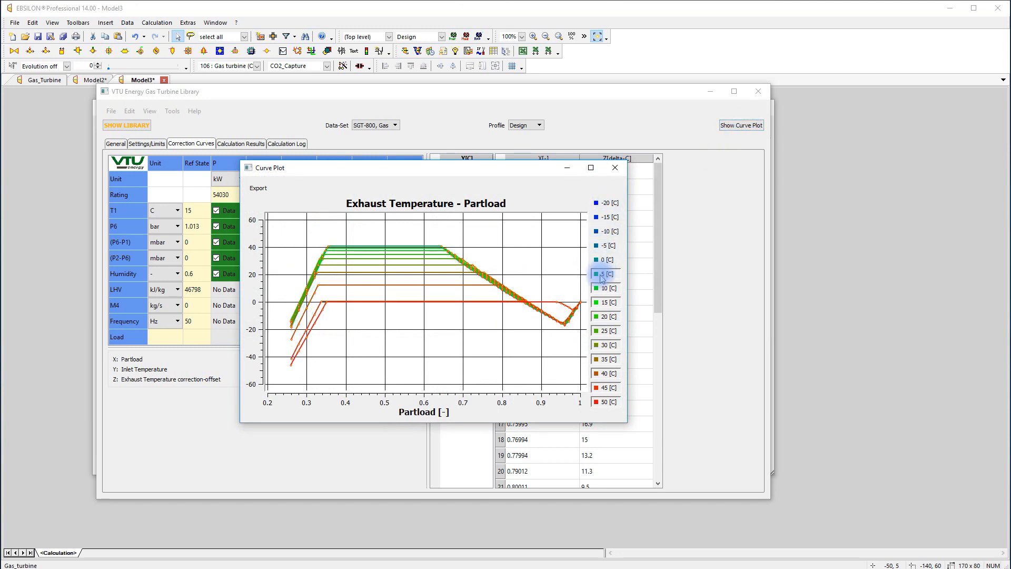
{"action": "left_click", "coordinate": [607, 274]}
{"action": "left_click", "coordinate": [607, 288]}
{"action": "left_click", "coordinate": [606, 302]}
{"action": "left_click", "coordinate": [606, 317]}
{"action": "left_click", "coordinate": [605, 345]}
{"action": "left_click", "coordinate": [606, 359]}
{"action": "left_click", "coordinate": [605, 374]}
{"action": "left_click", "coordinate": [606, 387]}
{"action": "left_click", "coordinate": [605, 402]}
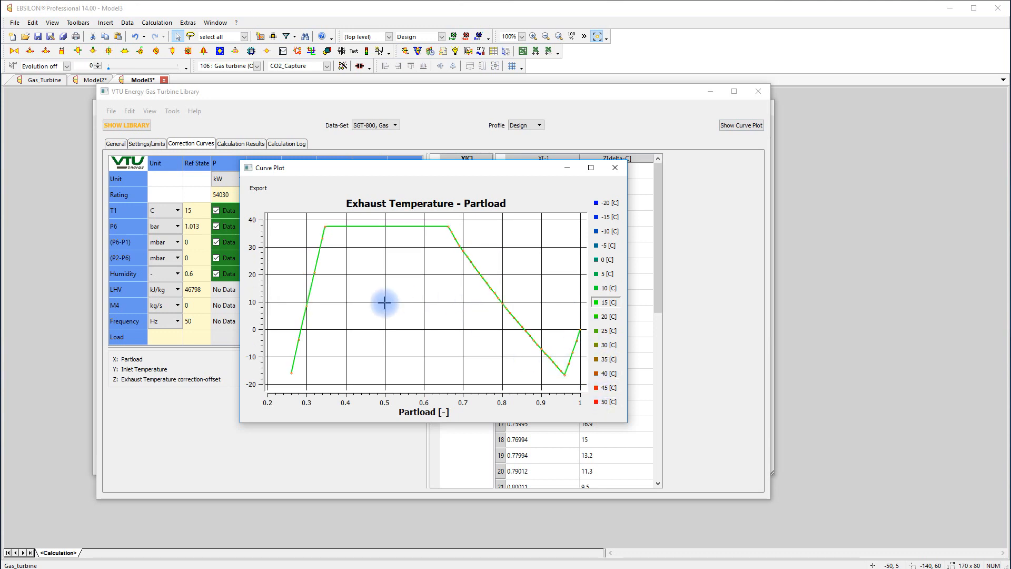
{"action": "left_click", "coordinate": [616, 168]}
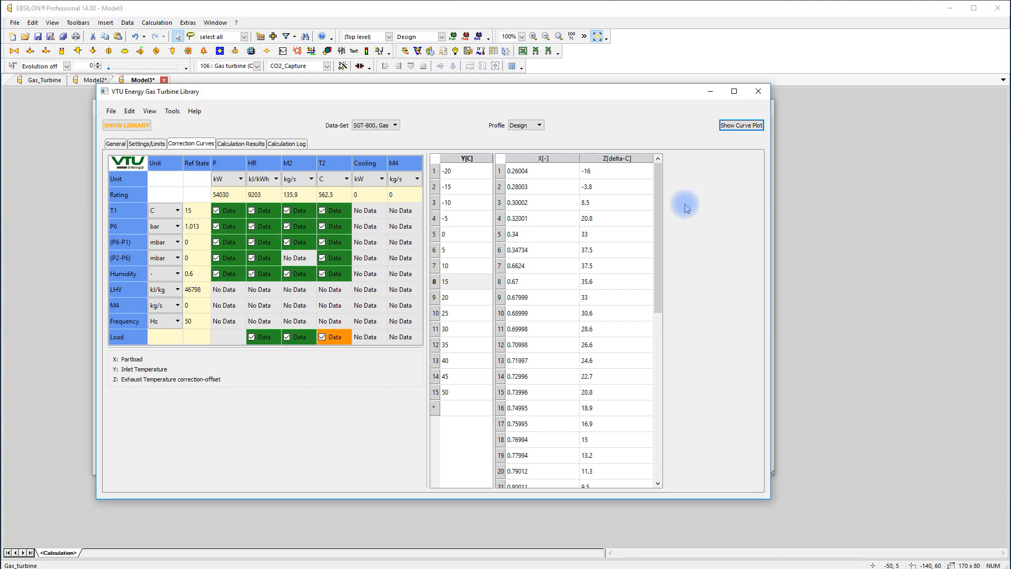
Close the gas turbine library, review the OEM gas turbine's specification values and accept the component properties
{"action": "left_click", "coordinate": [759, 91]}
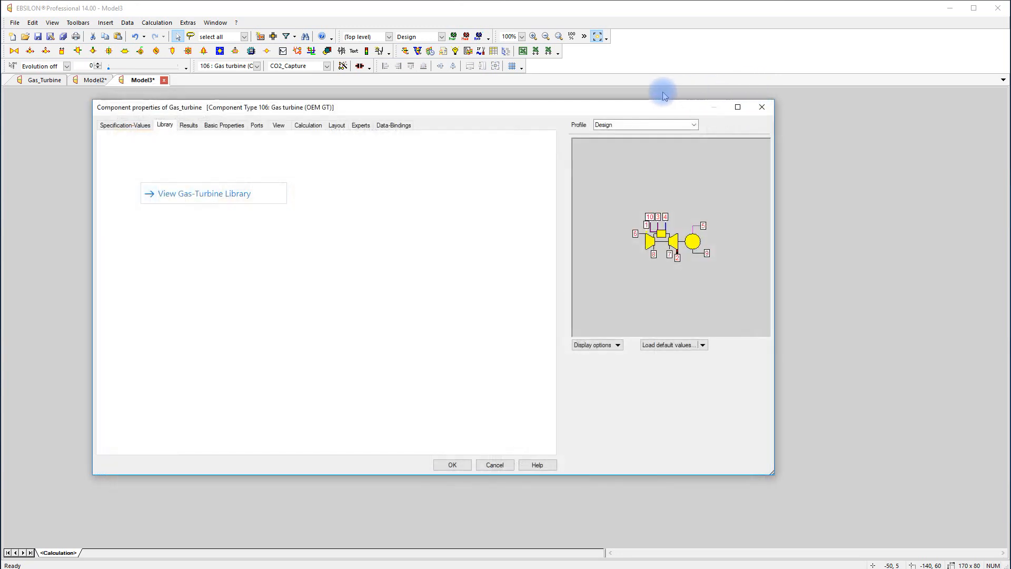
{"action": "left_click", "coordinate": [111, 129]}
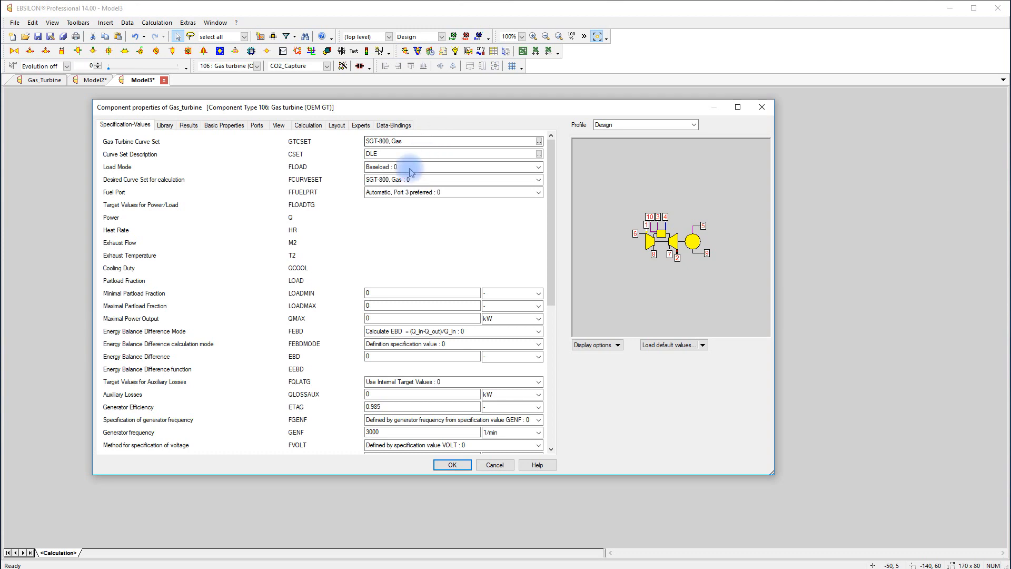
{"action": "scroll", "coordinate": [361, 216], "scroll_direction": "down", "scroll_amount": 6}
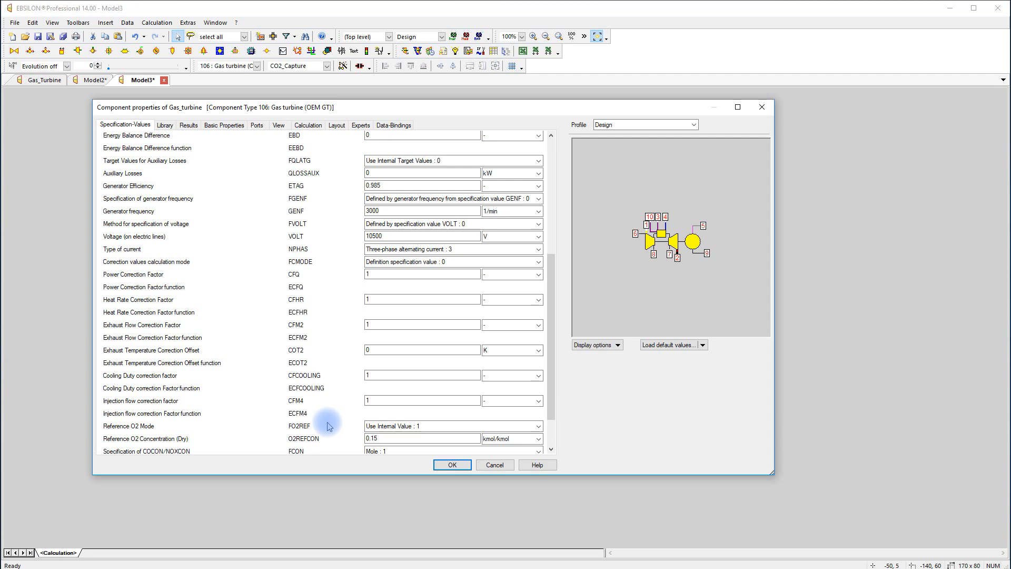
{"action": "left_click", "coordinate": [452, 466]}
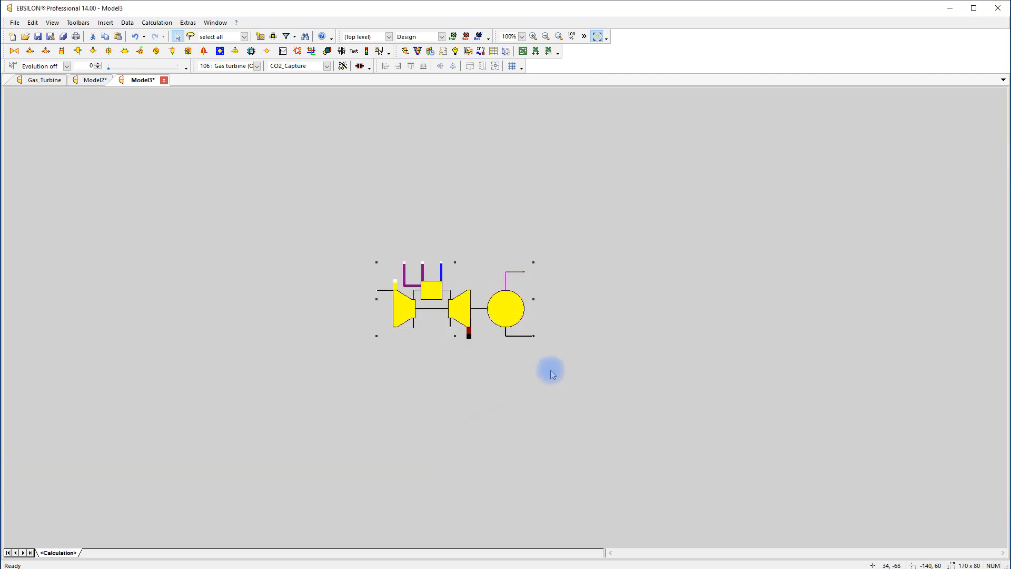
Draw a logic line out from the turbine's ambient pressure inlet and place a measured value input (46) on it
{"action": "left_click", "coordinate": [577, 287]}
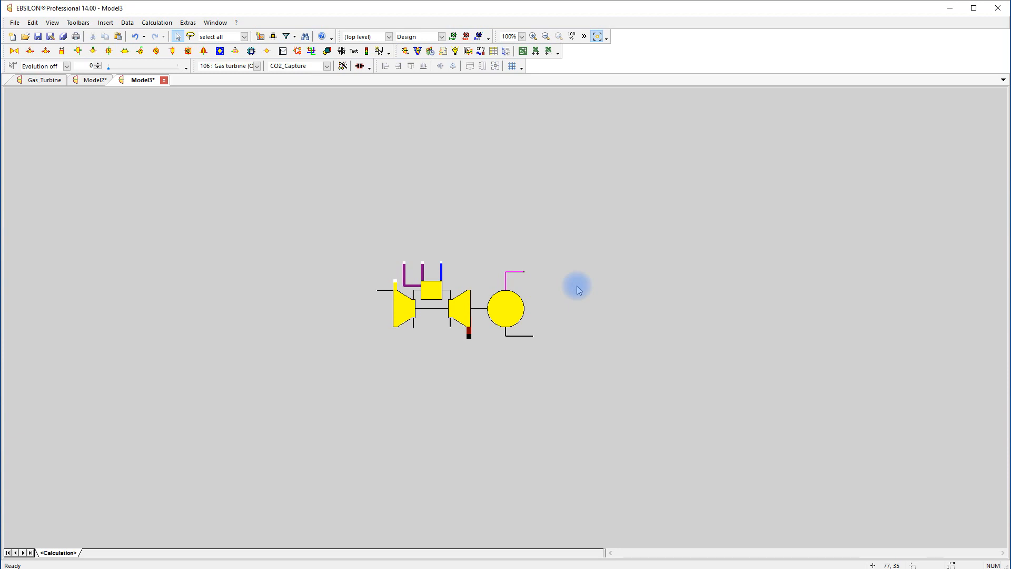
{"action": "left_click", "coordinate": [377, 291]}
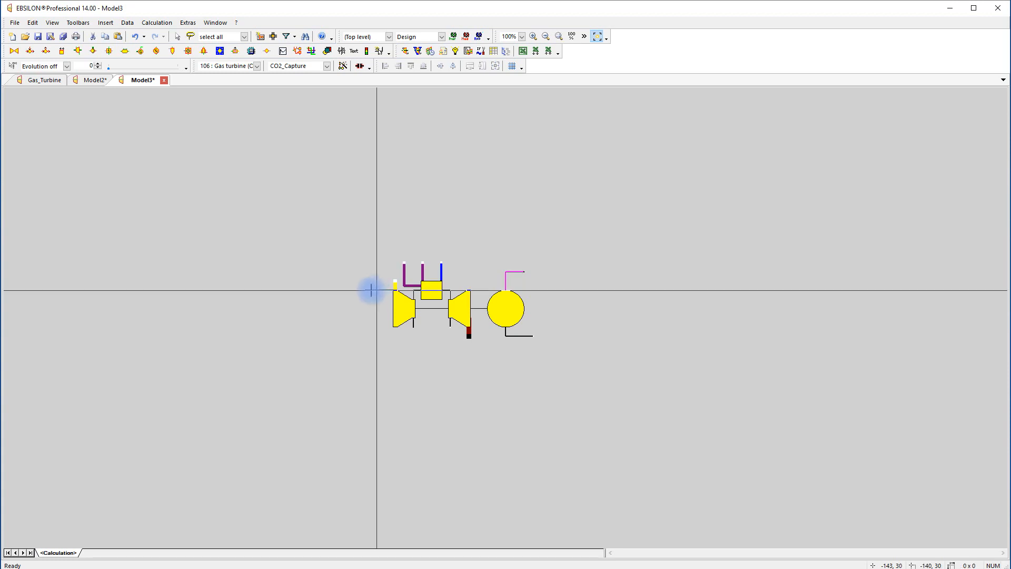
{"action": "double_click", "coordinate": [341, 291]}
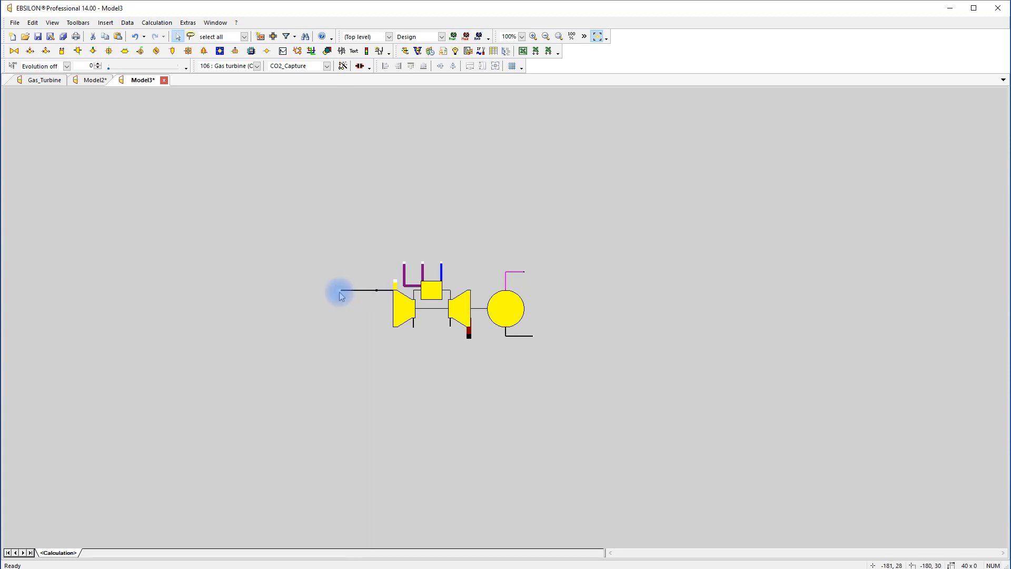
{"action": "left_click", "coordinate": [257, 66]}
{"action": "left_click", "coordinate": [286, 97]}
{"action": "left_click", "coordinate": [355, 285]}
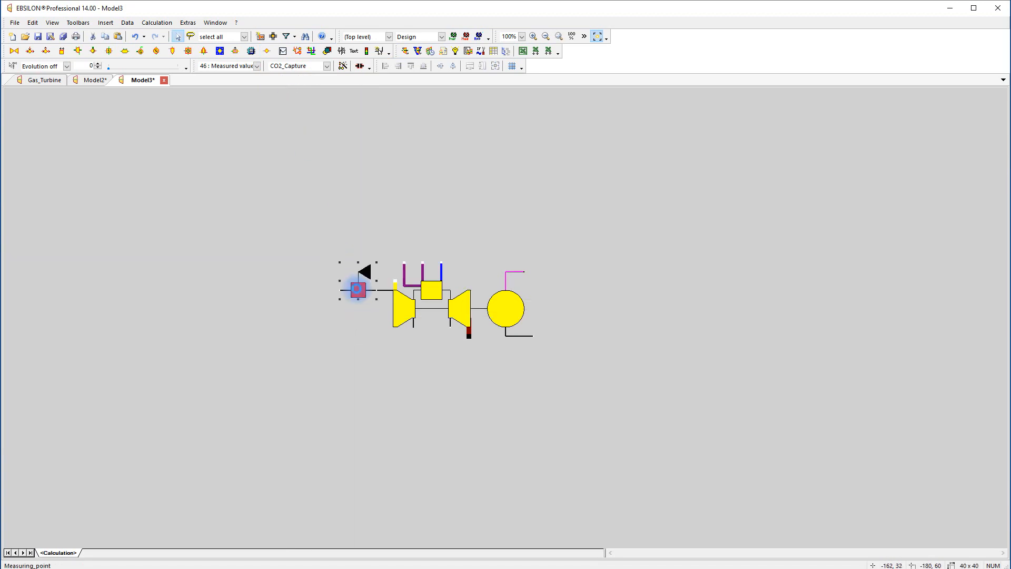
Set the measured value of the ambient pressure measuring point to 1.013 bar
{"action": "double_click", "coordinate": [357, 289]}
{"action": "left_click", "coordinate": [405, 154]}
{"action": "key", "text": "BackSpace"}
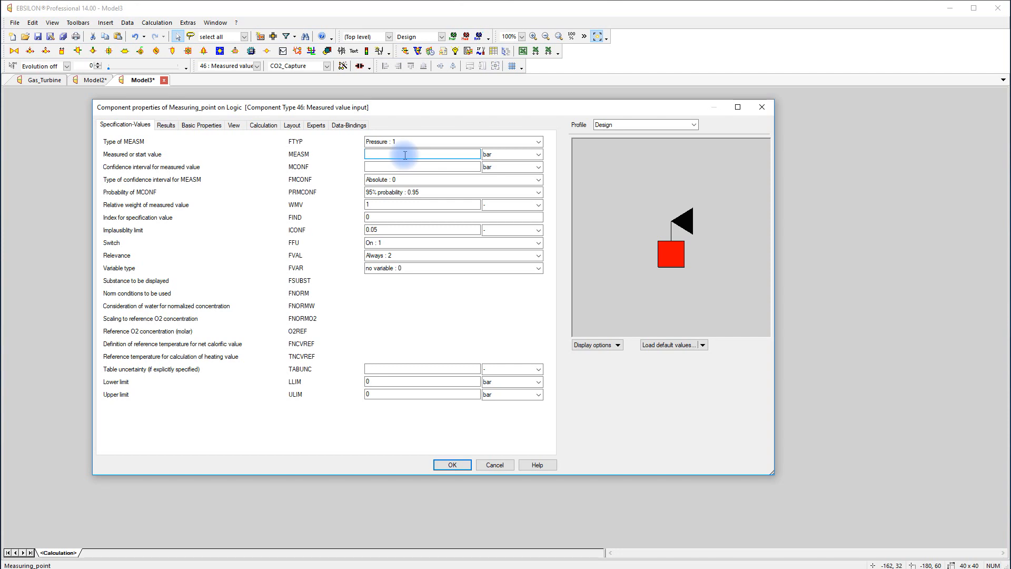
{"action": "type", "text": "1.013"}
{"action": "left_click", "coordinate": [457, 469]}
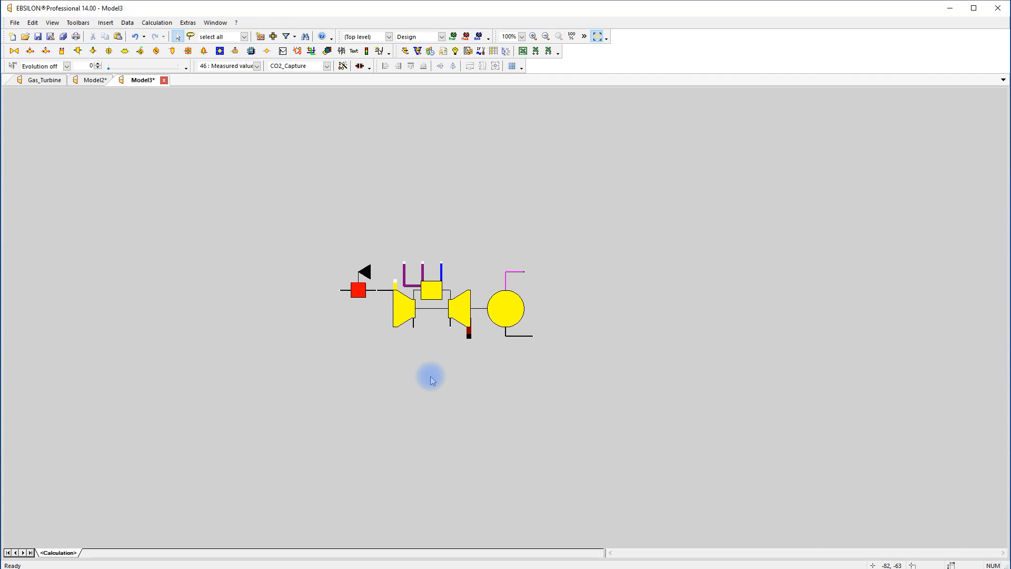
Draw an air line up and away from the air intake and place a general input value (33) near its open end
{"action": "mouse_move", "coordinate": [395, 279]}
{"action": "left_mouse_down"}
{"action": "mouse_move", "coordinate": [391, 224]}
{"action": "mouse_move", "coordinate": [239, 226]}
{"action": "left_mouse_up"}
{"action": "left_click", "coordinate": [268, 52]}
{"action": "left_click", "coordinate": [279, 77]}
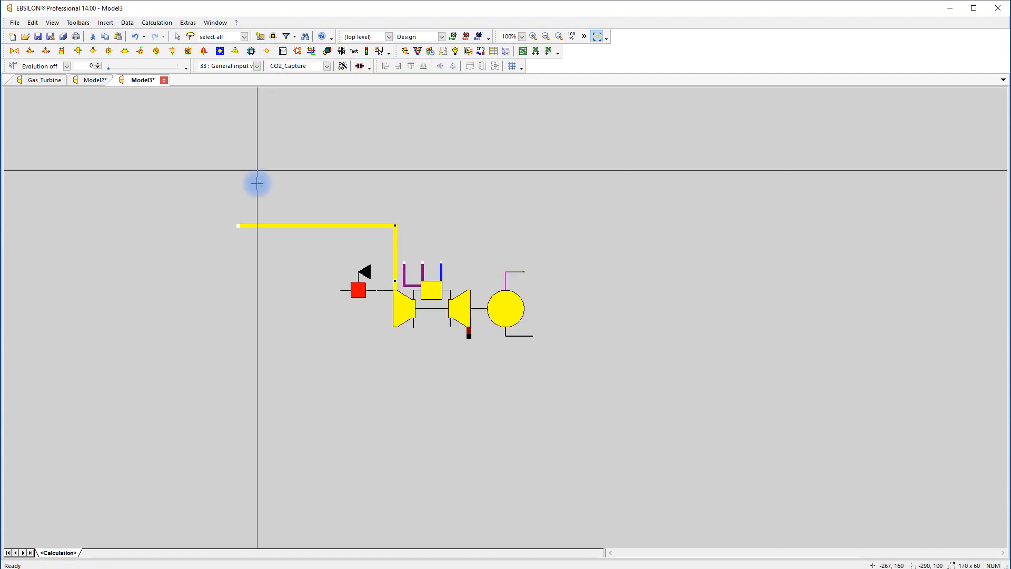
{"action": "left_click", "coordinate": [257, 226]}
{"action": "right_click", "coordinate": [265, 255]}
{"action": "left_click", "coordinate": [258, 225]}
Set the air inlet value's pressure to 1 bar and temperature to 15 °C
{"action": "double_click", "coordinate": [257, 226]}
{"action": "type", "text": "1"}
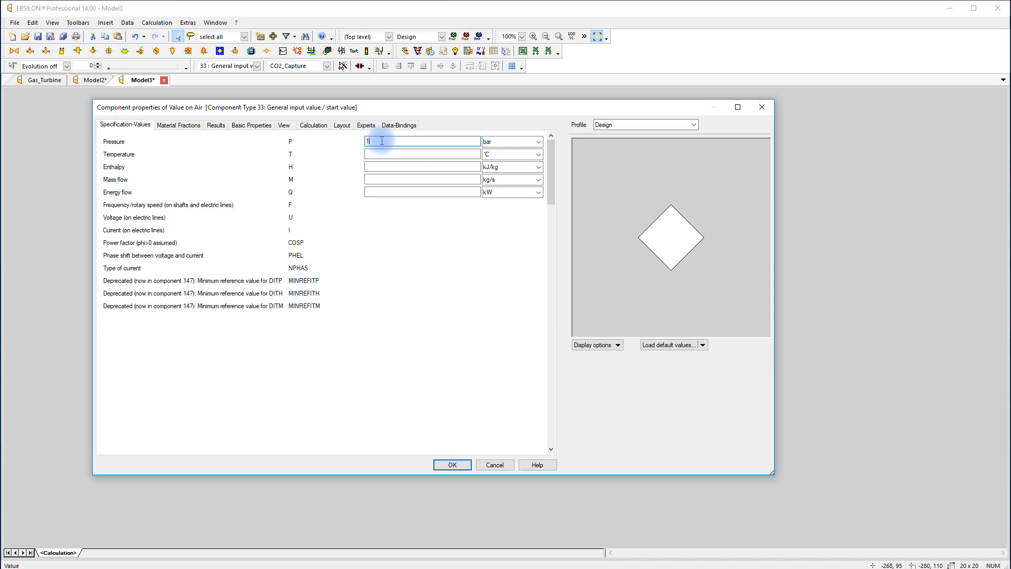
{"action": "left_click", "coordinate": [381, 153]}
{"action": "type", "text": "15"}
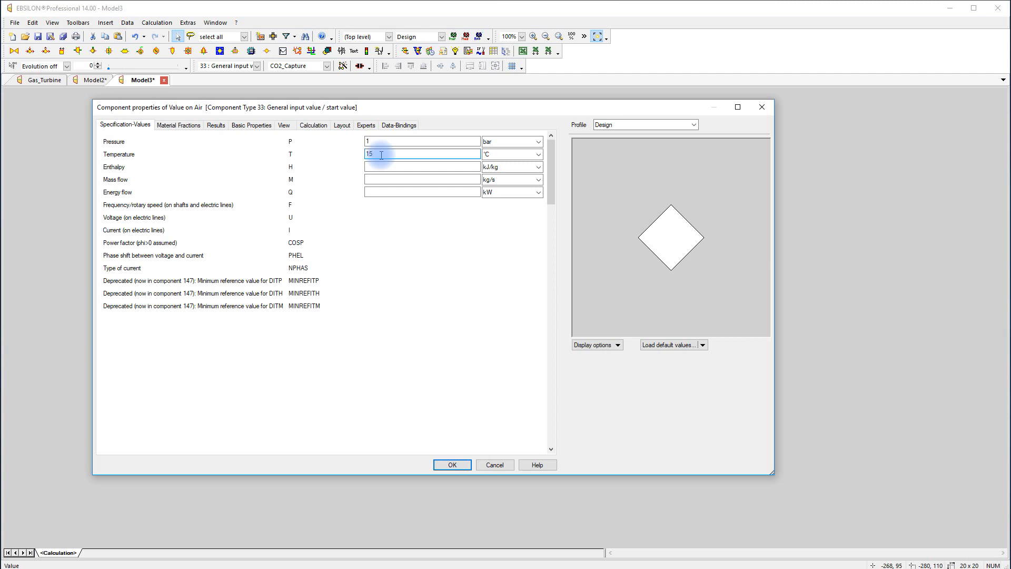
{"action": "left_click", "coordinate": [452, 465]}
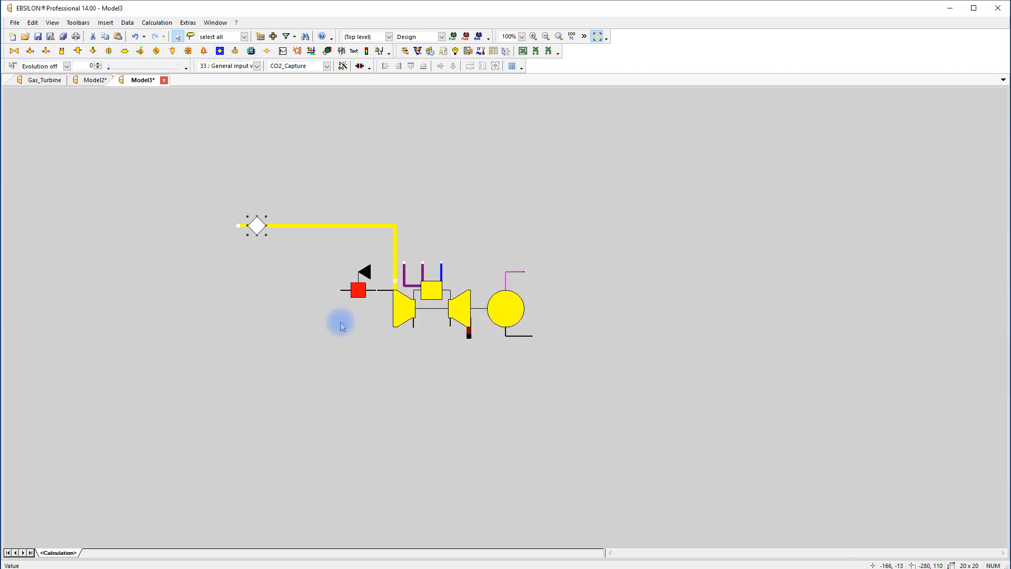
{"action": "left_click", "coordinate": [306, 306]}
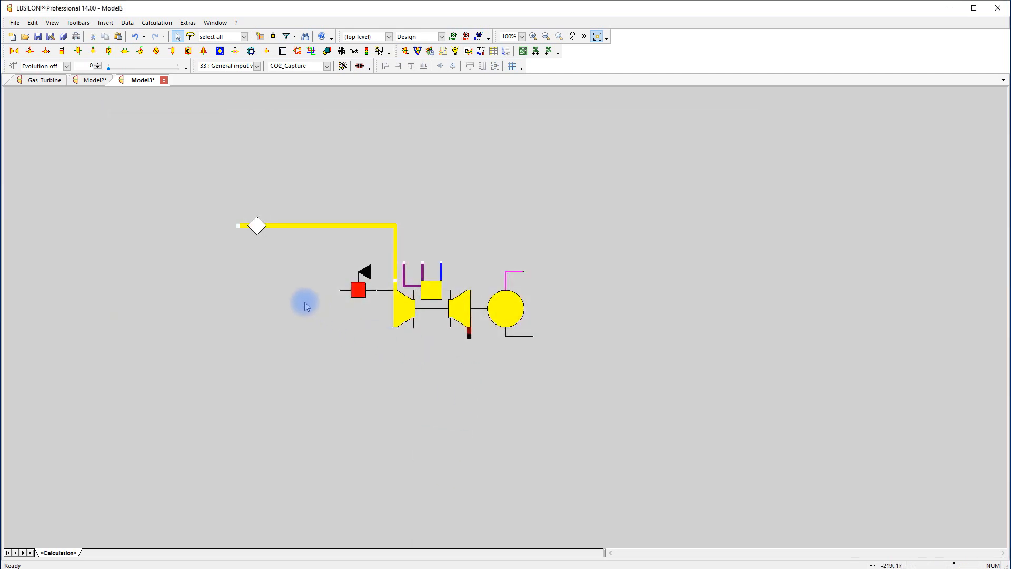
Place a measured value input (46) on the air line, beside the general input value
{"action": "left_click", "coordinate": [267, 51]}
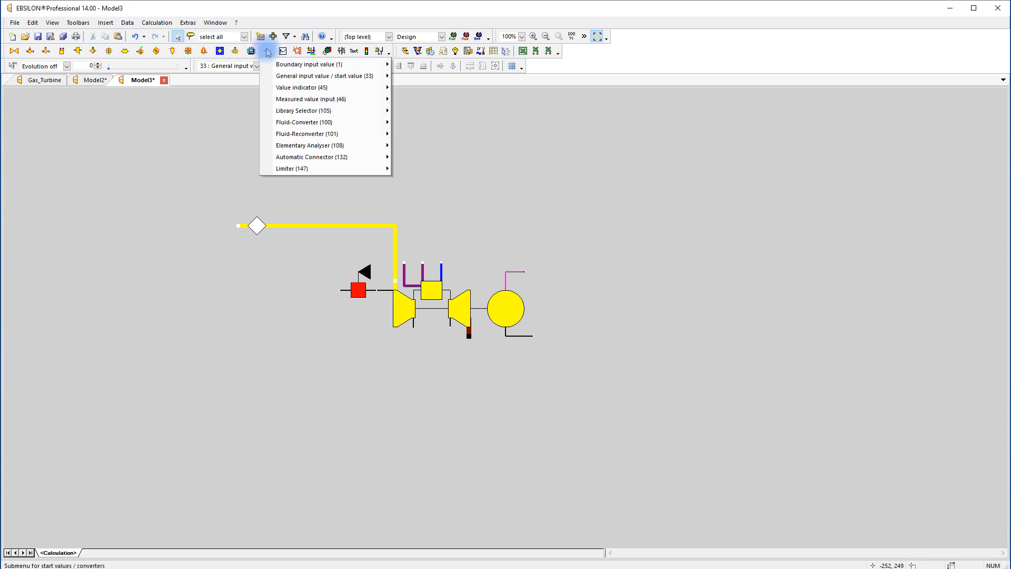
{"action": "left_click", "coordinate": [271, 74]}
{"action": "left_click", "coordinate": [294, 226]}
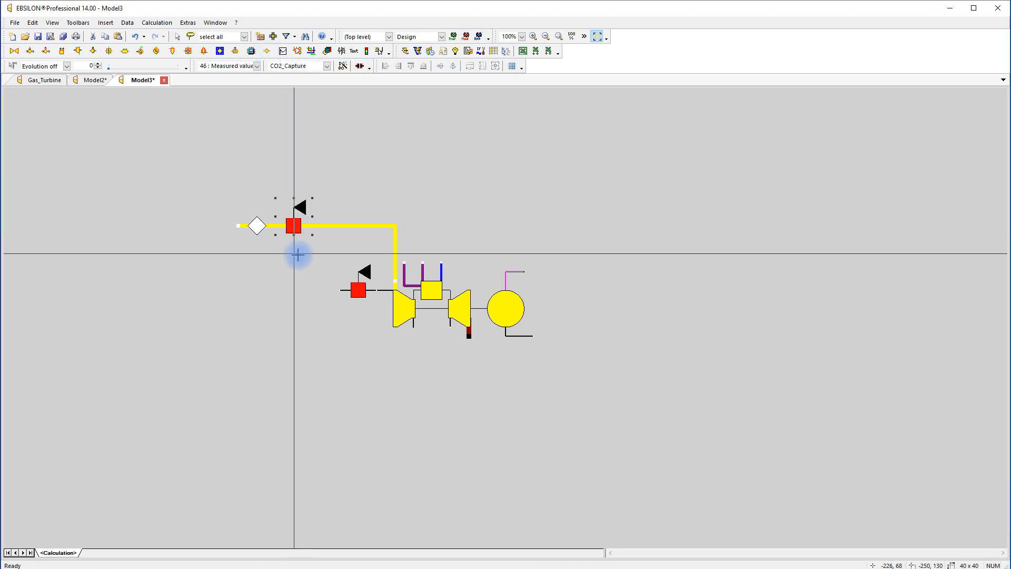
Configure the air line's measuring point as Air humidity (rel.) with a measured value of 0.6
{"action": "double_click", "coordinate": [293, 230]}
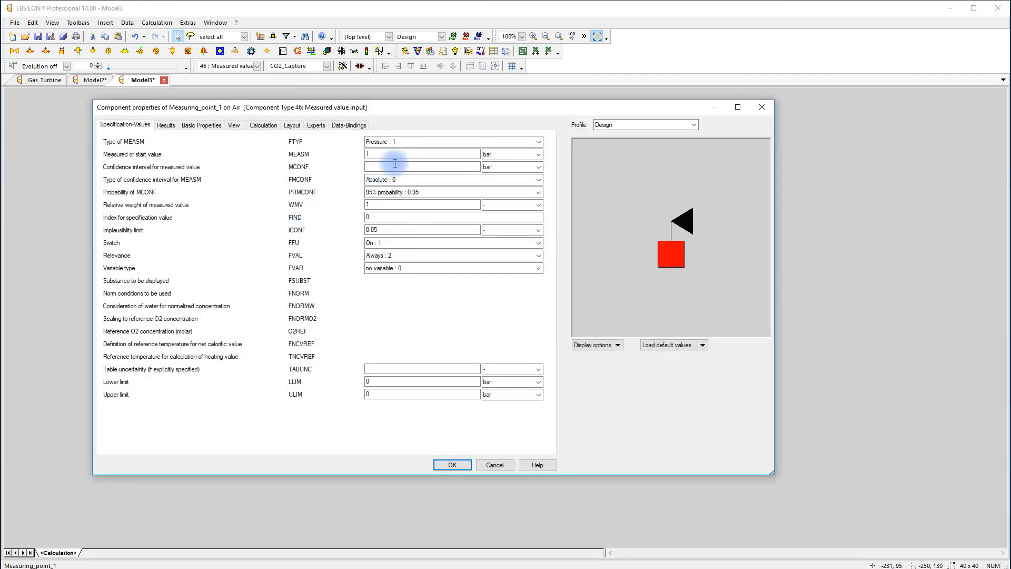
{"action": "left_click", "coordinate": [465, 142]}
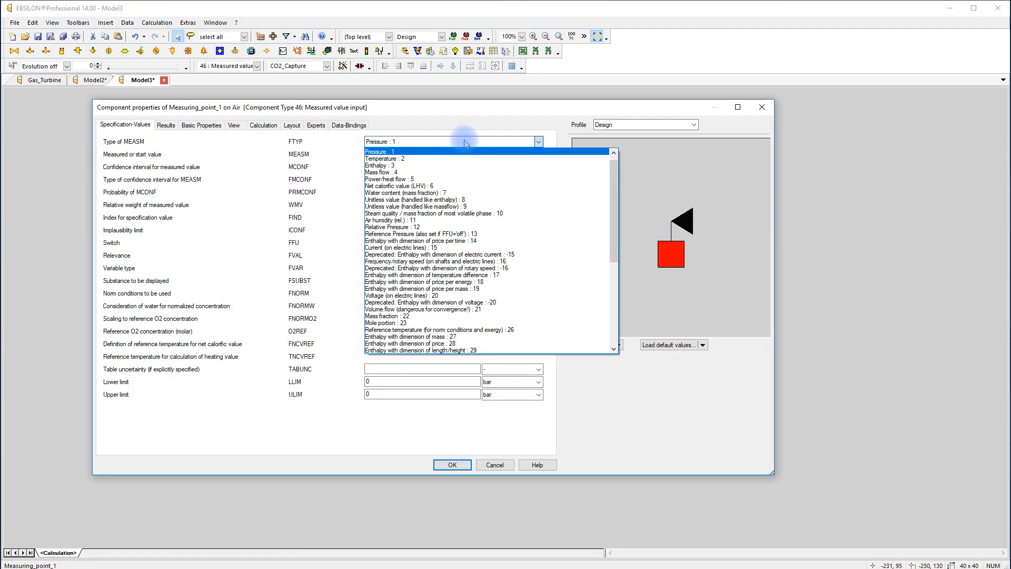
{"action": "left_click", "coordinate": [429, 220]}
{"action": "left_click", "coordinate": [404, 153]}
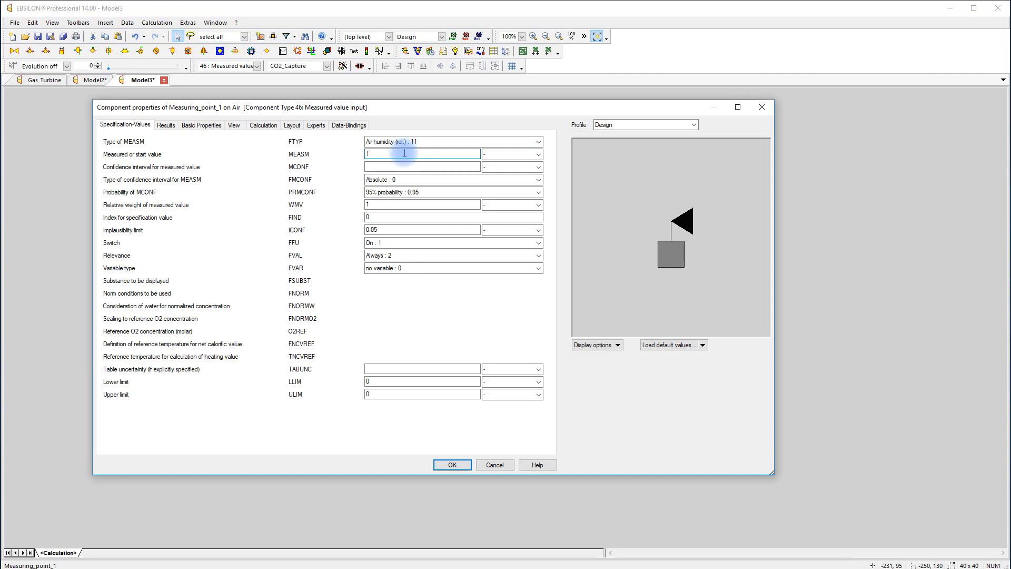
{"action": "type", "text": ".6"}
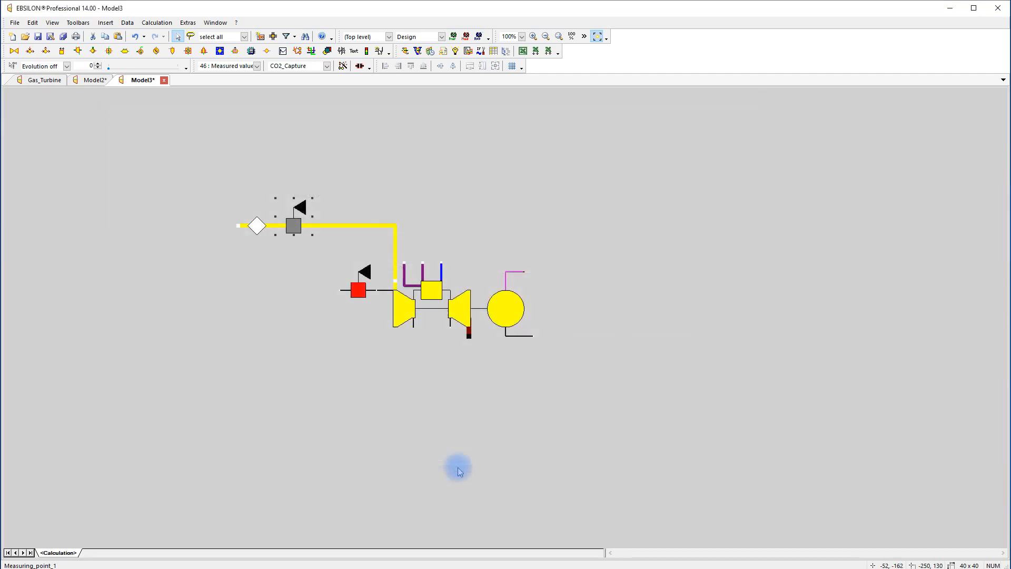
{"action": "left_click", "coordinate": [457, 465]}
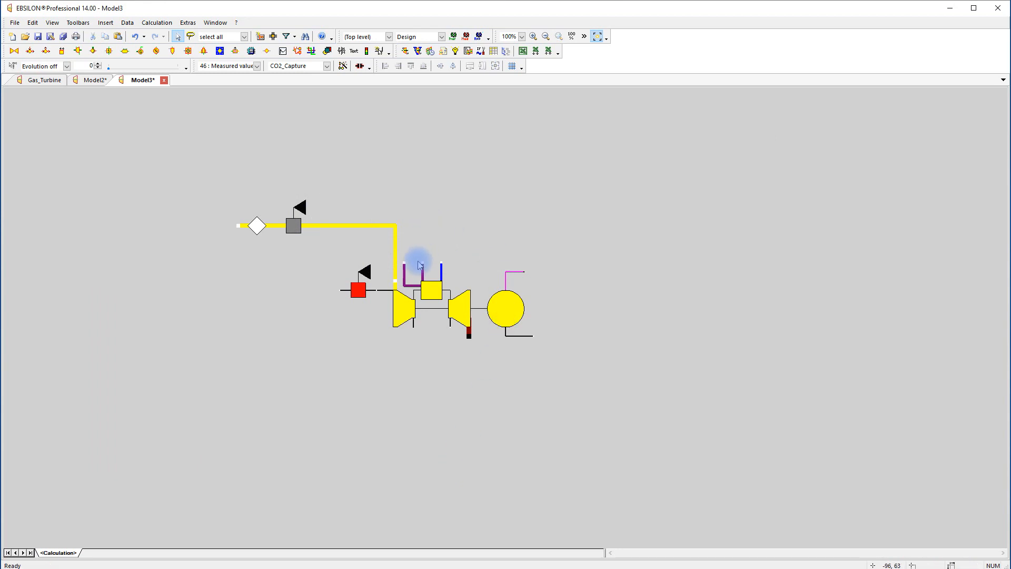
Extend a gas line up from the fuel inlet and attach a boundary input value (1) to its upper end
{"action": "left_click_drag", "start_coordinate": [423, 263], "coordinate": [423, 199]}
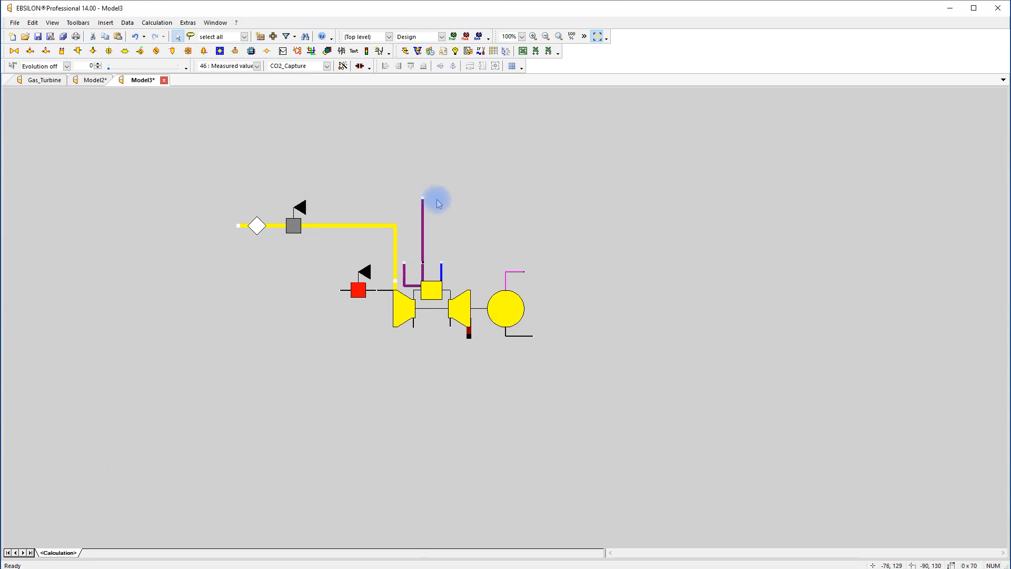
{"action": "left_click", "coordinate": [267, 50]}
{"action": "left_click", "coordinate": [295, 64]}
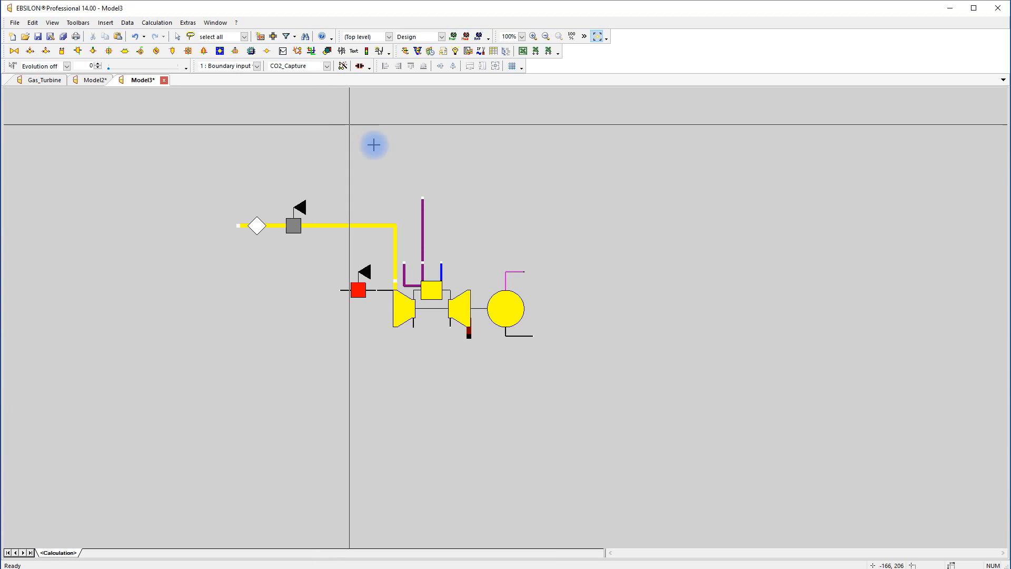
{"action": "left_click", "coordinate": [422, 161]}
{"action": "key", "text": "Escape"}
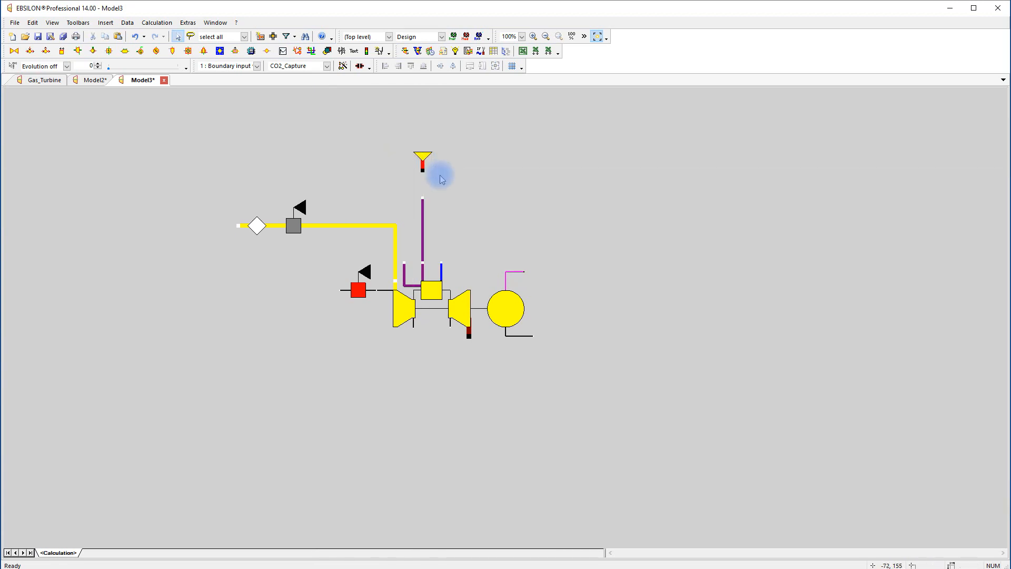
{"action": "left_click_drag", "start_coordinate": [423, 162], "coordinate": [423, 187]}
Set the fuel boundary value's pressure to 35 bar and temperature to 120 °C
{"action": "double_click", "coordinate": [425, 183]}
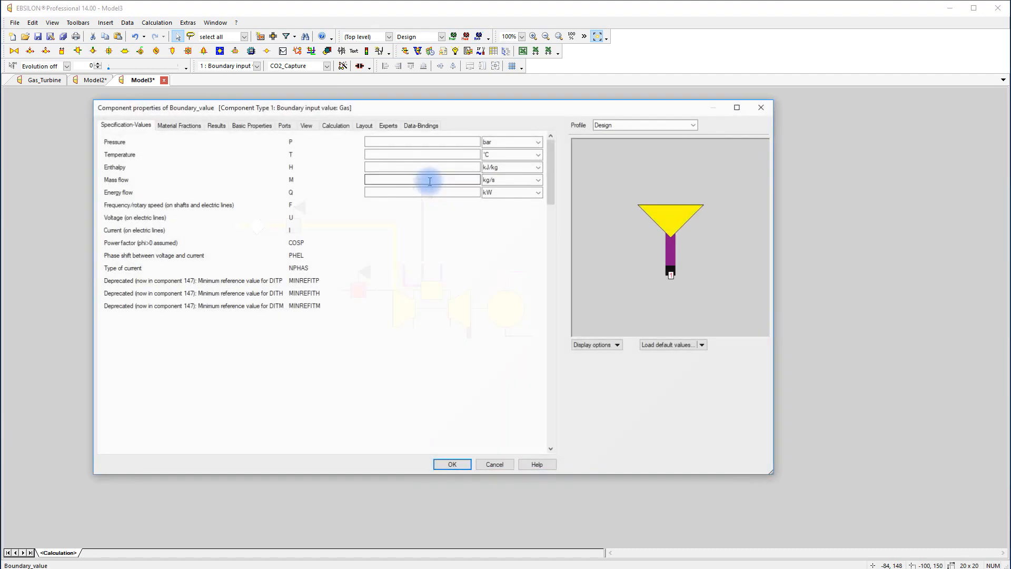
{"action": "left_click", "coordinate": [438, 142]}
{"action": "type", "text": "35"}
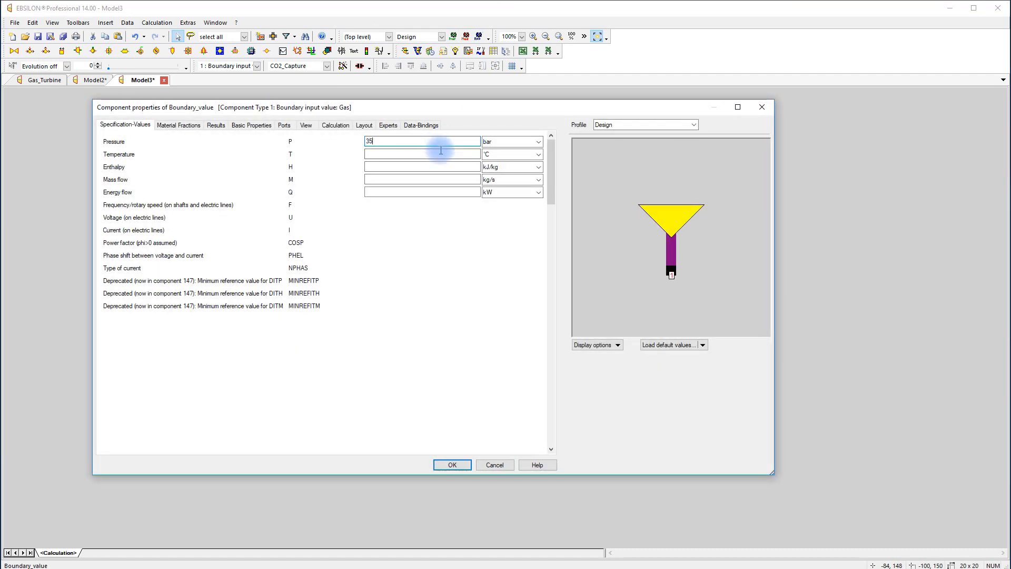
{"action": "left_click", "coordinate": [442, 154]}
{"action": "type", "text": "120"}
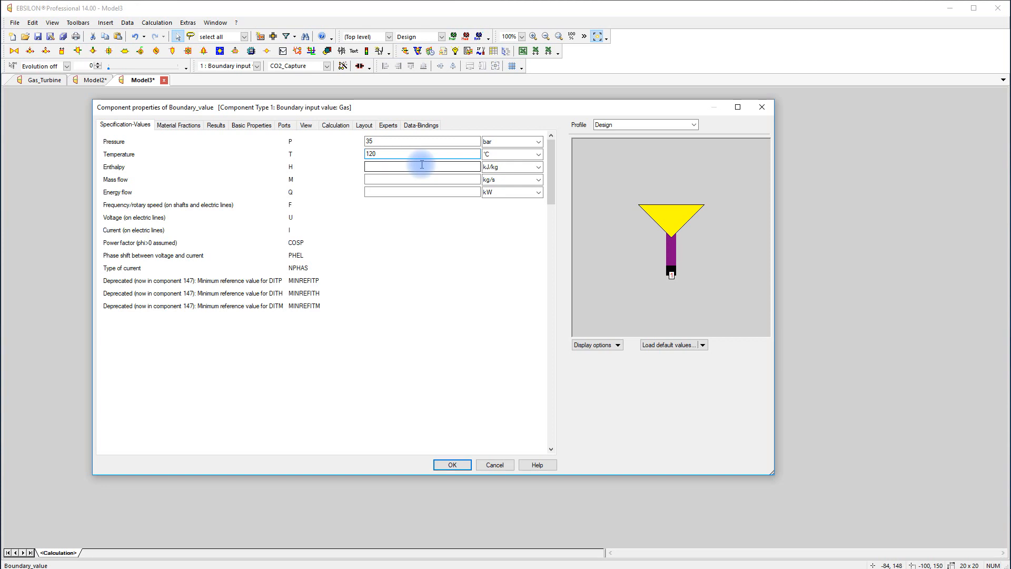
{"action": "left_click", "coordinate": [449, 466]}
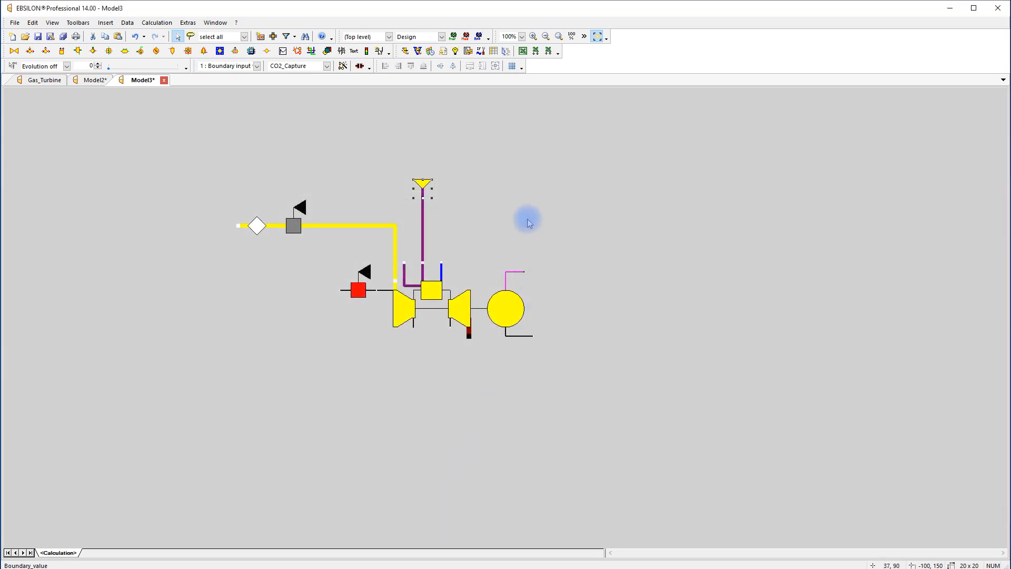
Remove the gas turbine's second fuel inlet by setting connection point 10 to NONE
{"action": "left_click", "coordinate": [455, 316]}
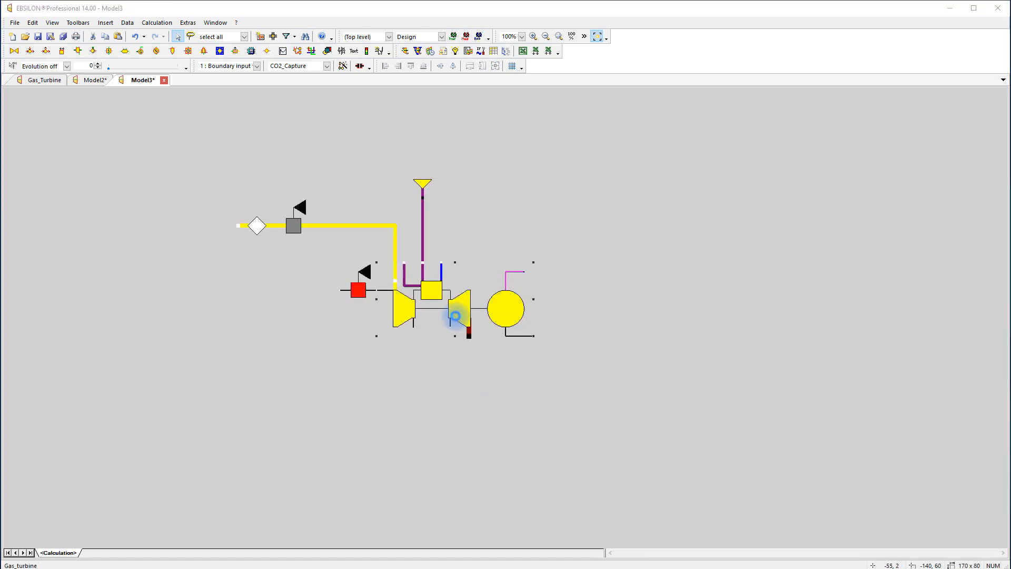
{"action": "double_click", "coordinate": [455, 316]}
{"action": "left_click", "coordinate": [256, 127]}
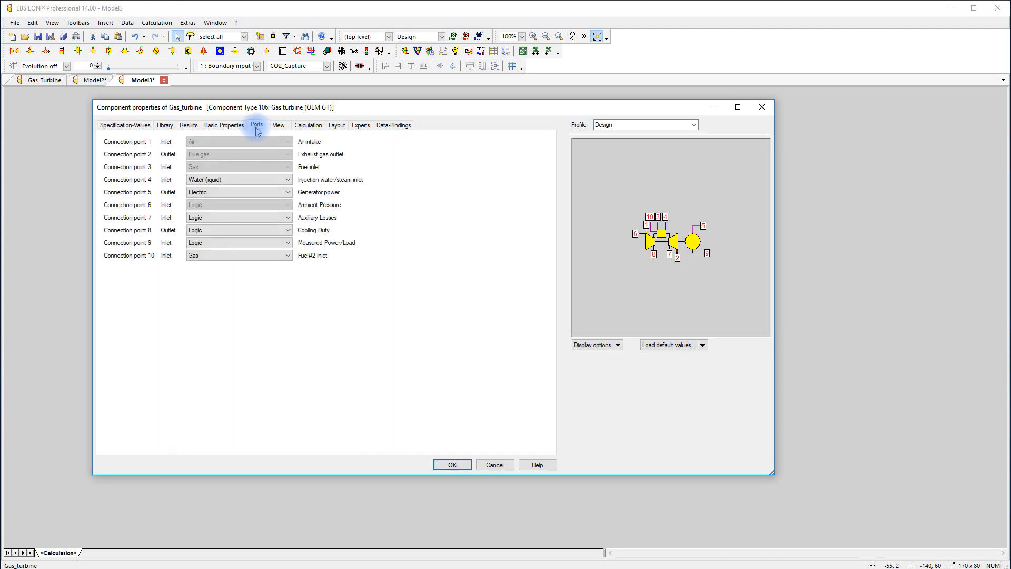
{"action": "left_click", "coordinate": [288, 256]}
{"action": "left_click", "coordinate": [287, 266]}
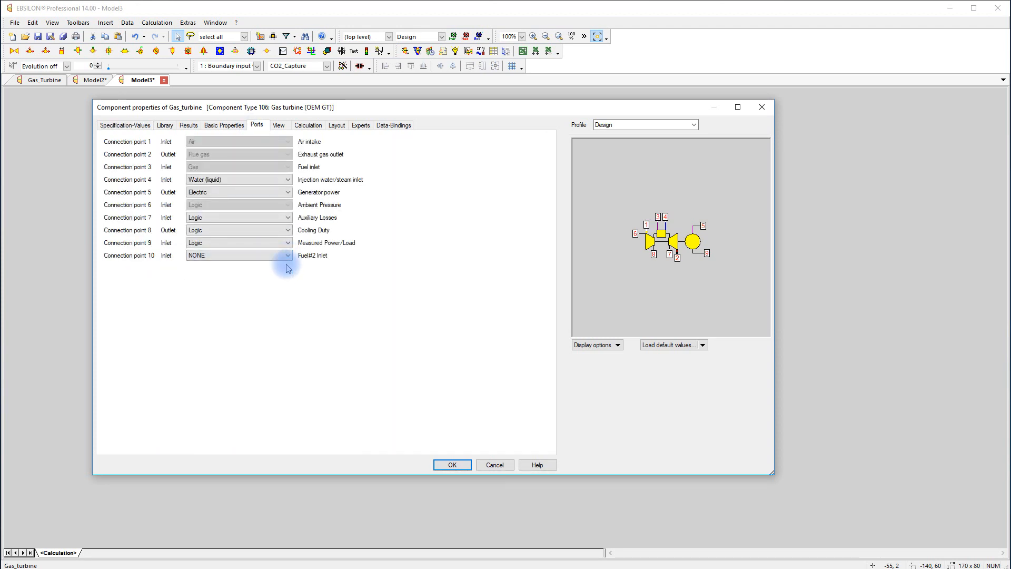
{"action": "left_click", "coordinate": [451, 465]}
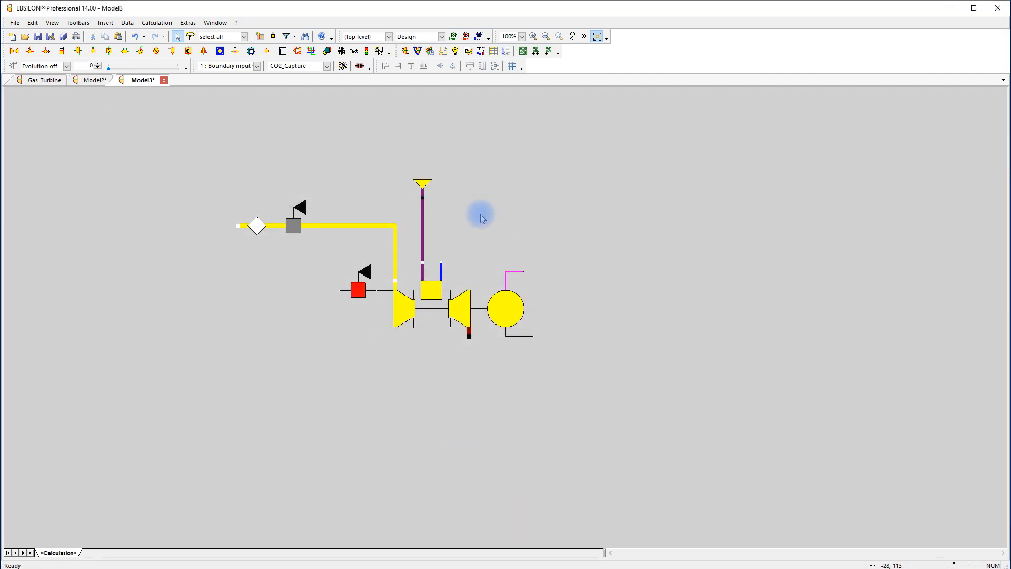
Draw a water line up from the injection water/steam inlet and place a general input value (33) on it
{"action": "left_click", "coordinate": [442, 264]}
{"action": "double_click", "coordinate": [441, 235]}
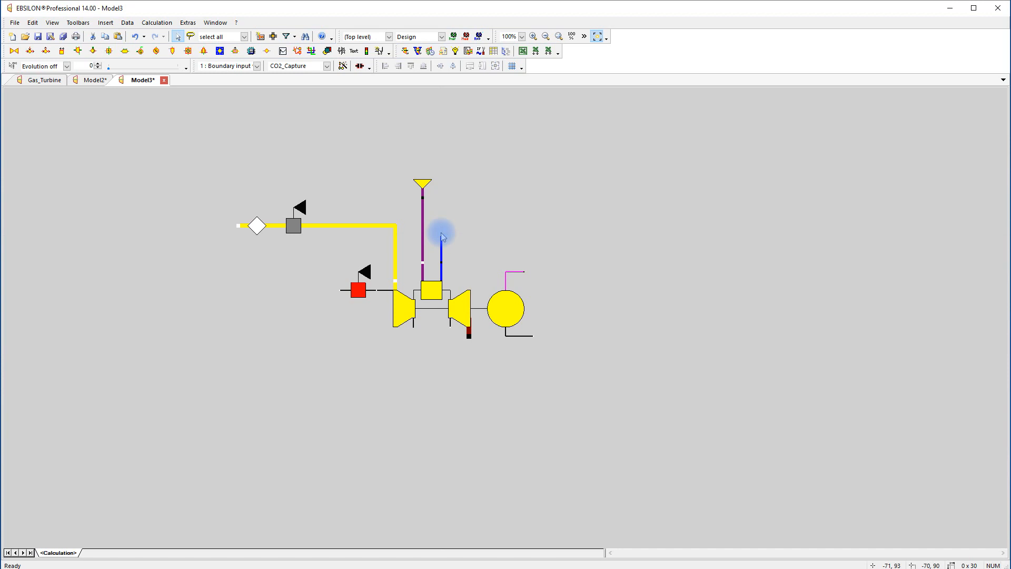
{"action": "left_click", "coordinate": [266, 52]}
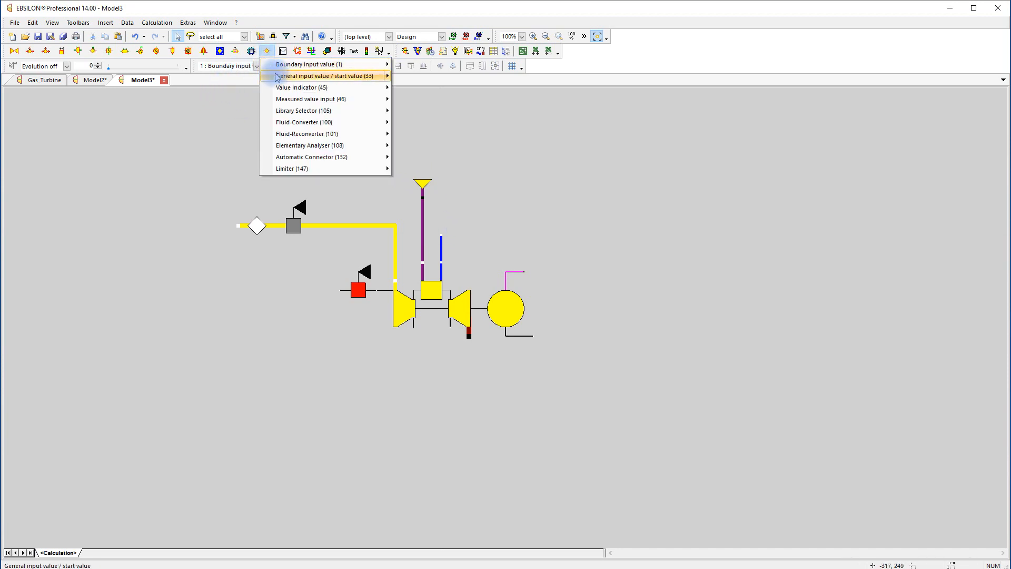
{"action": "left_click", "coordinate": [295, 75]}
{"action": "left_click", "coordinate": [441, 245]}
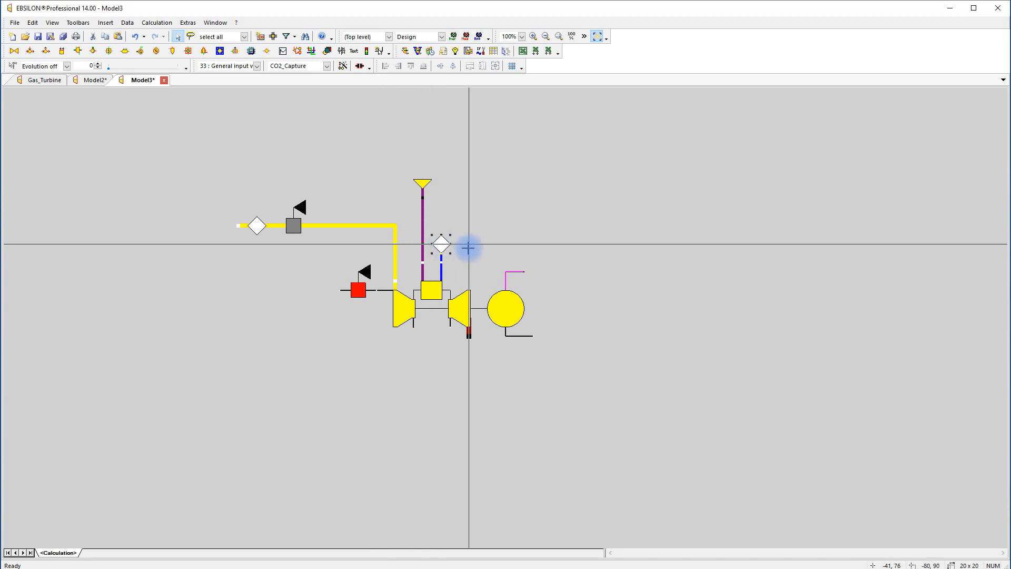
Set the injection water value's pressure to 10 bar and temperature to 50 °C
{"action": "double_click", "coordinate": [442, 246]}
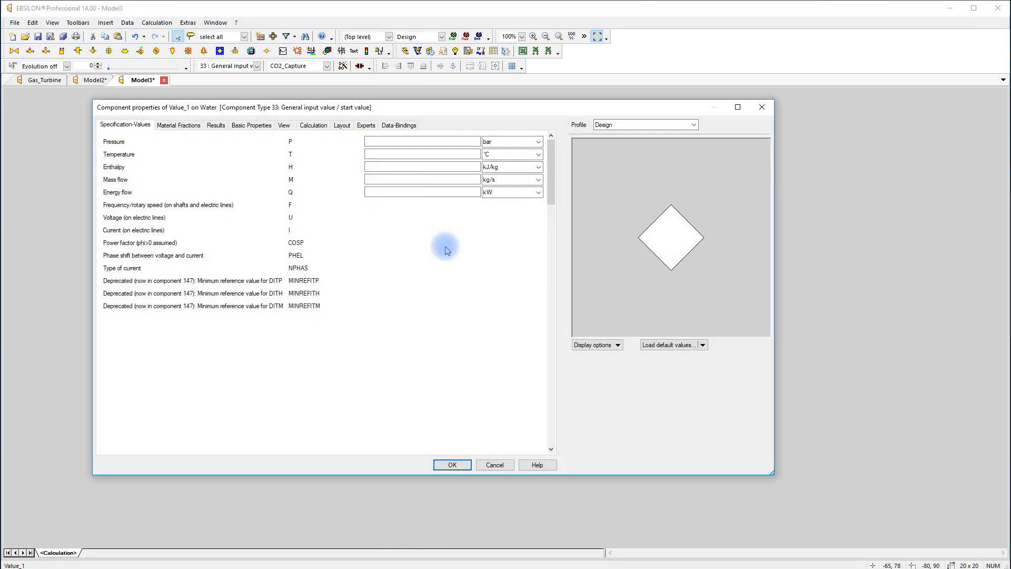
{"action": "left_click", "coordinate": [439, 142]}
{"action": "type", "text": "10"}
{"action": "left_click", "coordinate": [440, 151]}
{"action": "type", "text": "50"}
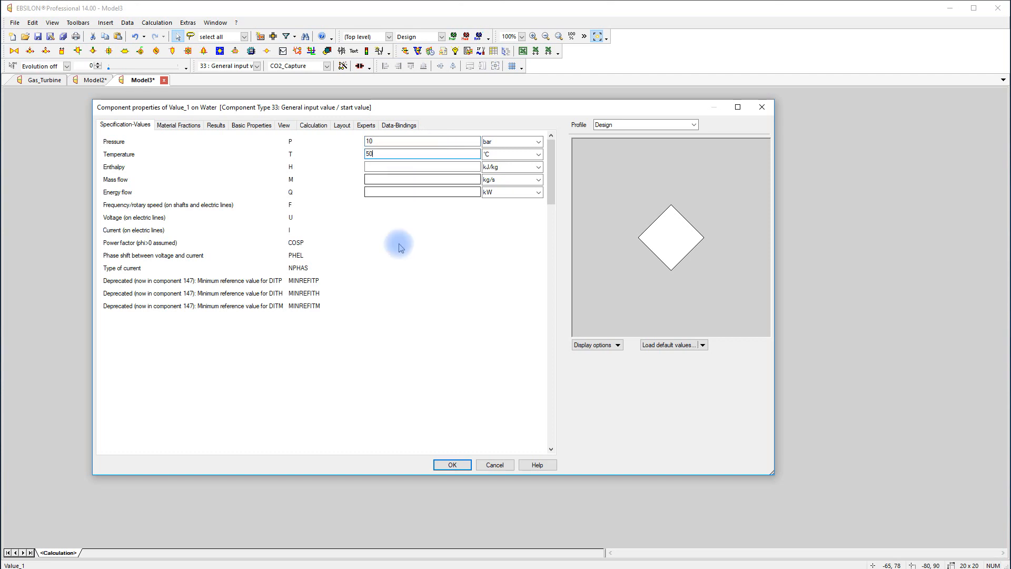
{"action": "left_click", "coordinate": [451, 465]}
{"action": "left_click", "coordinate": [587, 288]}
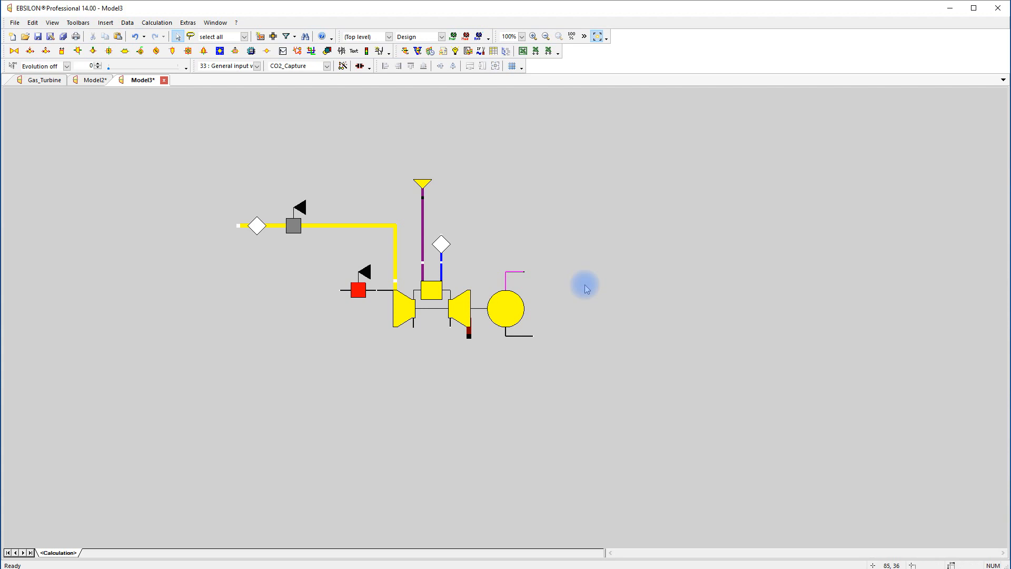
Extend the generator's electric line sideways and attach a value field showing its power Q in kW above the line
{"action": "left_click_drag", "start_coordinate": [525, 271], "coordinate": [581, 272]}
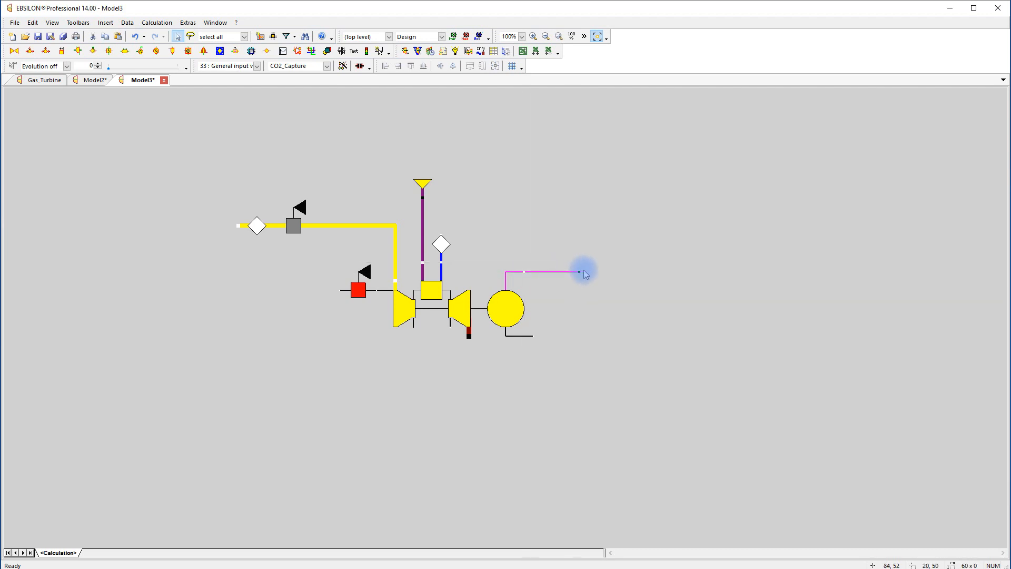
{"action": "left_click", "coordinate": [341, 51]}
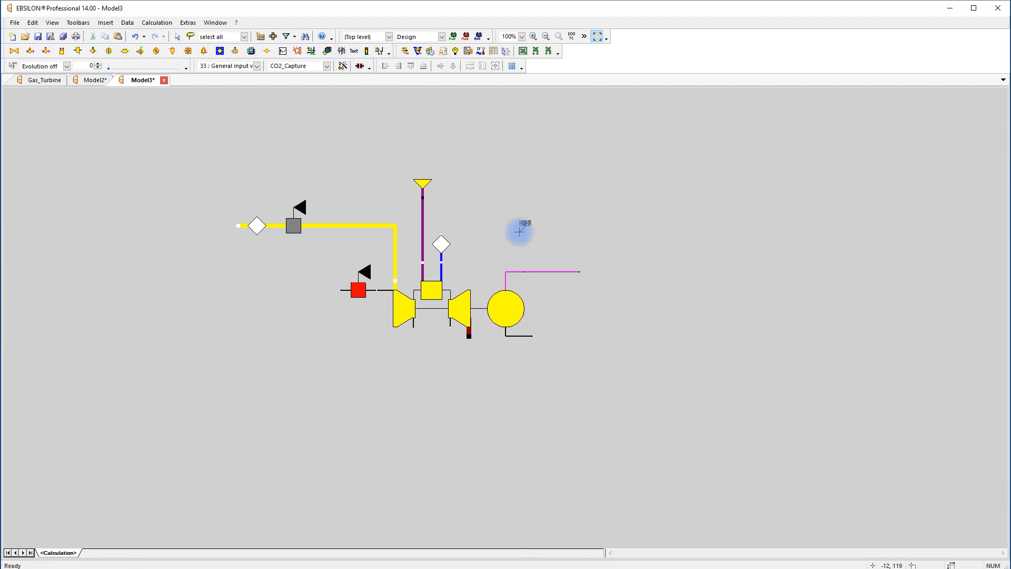
{"action": "left_click", "coordinate": [552, 268]}
{"action": "left_click_drag", "start_coordinate": [551, 263], "coordinate": [601, 232]}
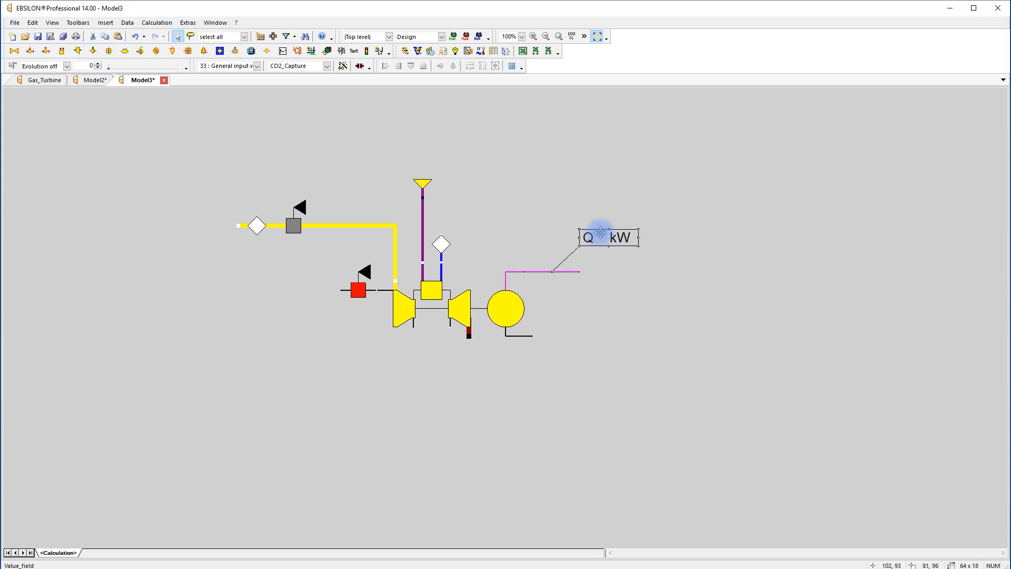
{"action": "left_click", "coordinate": [605, 267]}
Extend the exhaust gas line downward and place a measured value input (46) on it, rotated 90° counter-clockwise
{"action": "left_click_drag", "start_coordinate": [469, 343], "coordinate": [469, 427]}
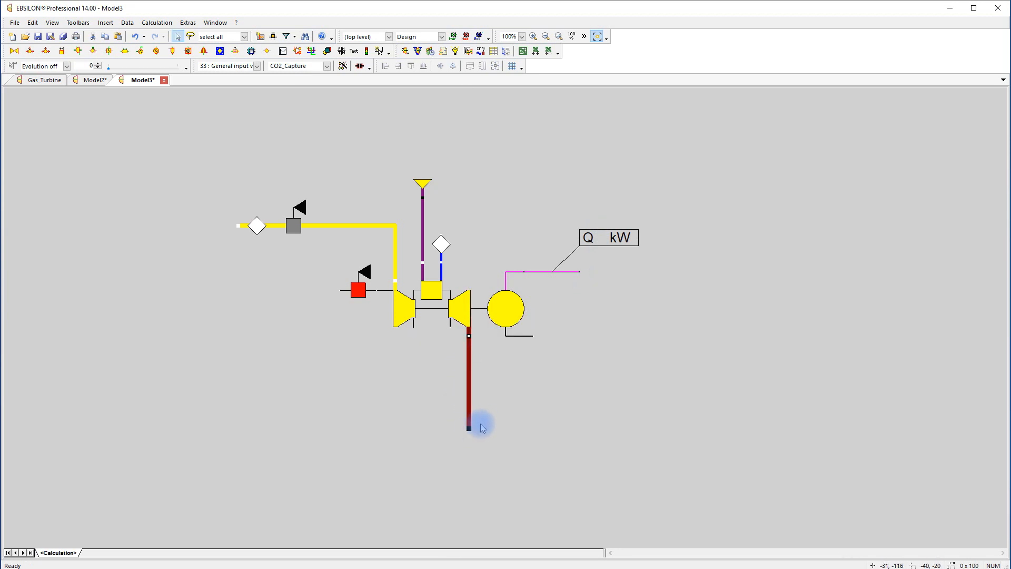
{"action": "left_click", "coordinate": [267, 52]}
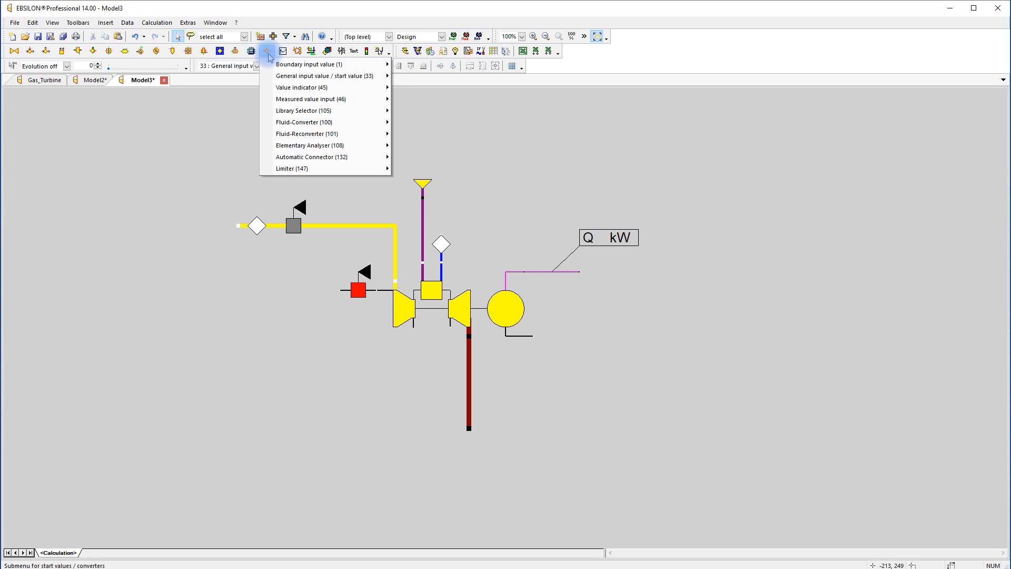
{"action": "left_click", "coordinate": [310, 99]}
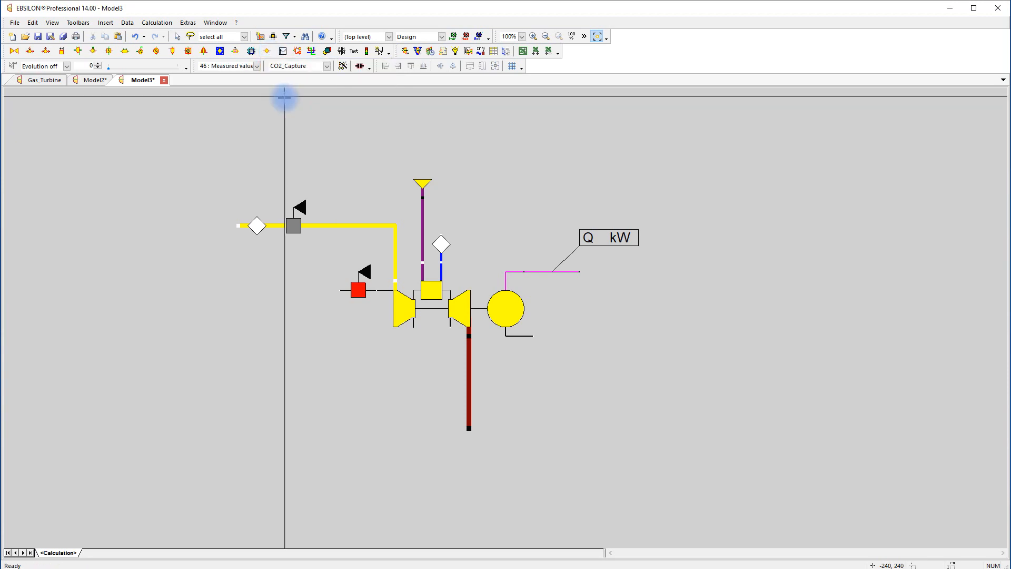
{"action": "left_click", "coordinate": [468, 374]}
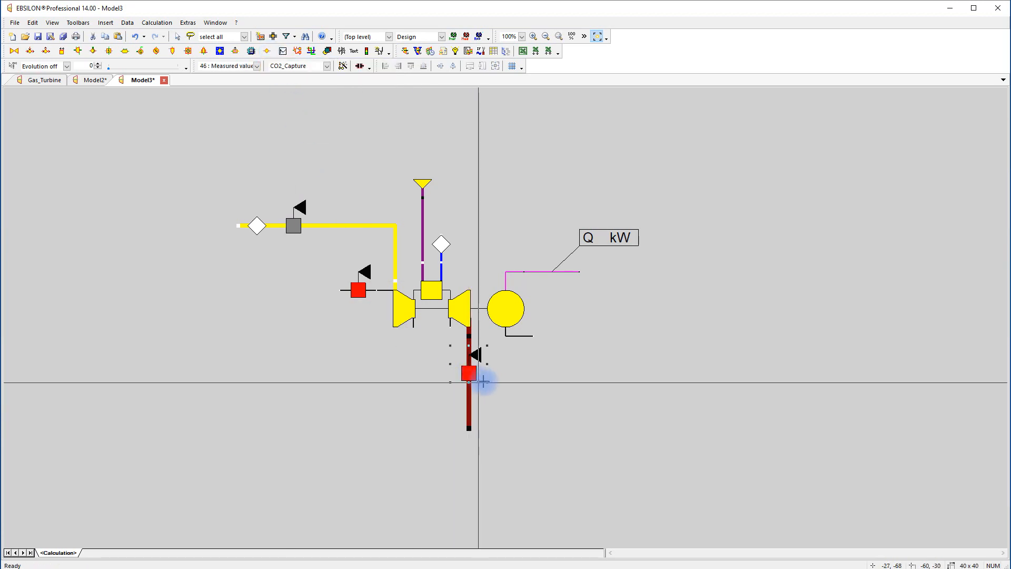
{"action": "right_click", "coordinate": [469, 374]}
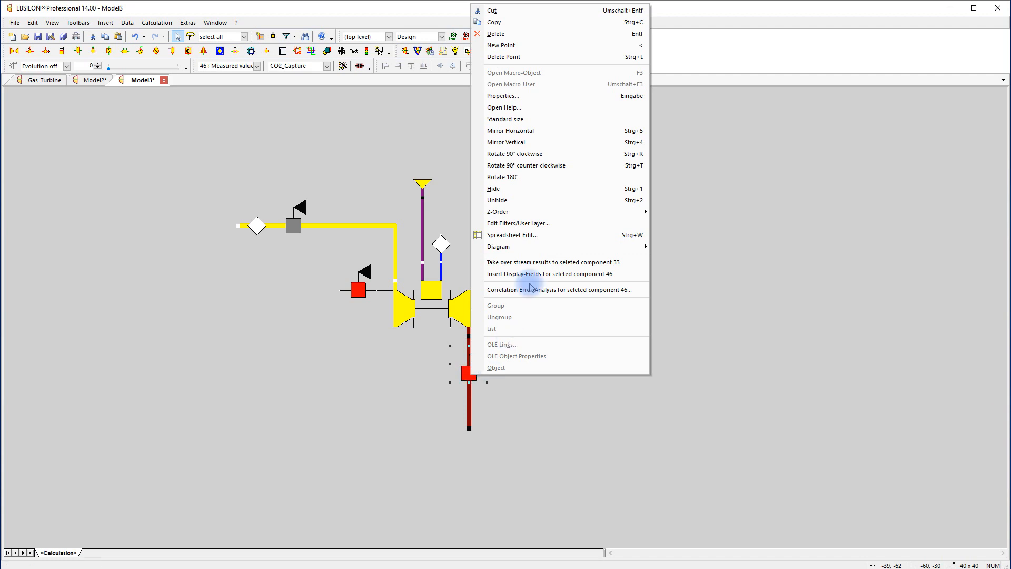
{"action": "left_click", "coordinate": [555, 168]}
Set the exhaust measuring point's pressure to 1.013 bar and run the simulation
{"action": "double_click", "coordinate": [468, 373]}
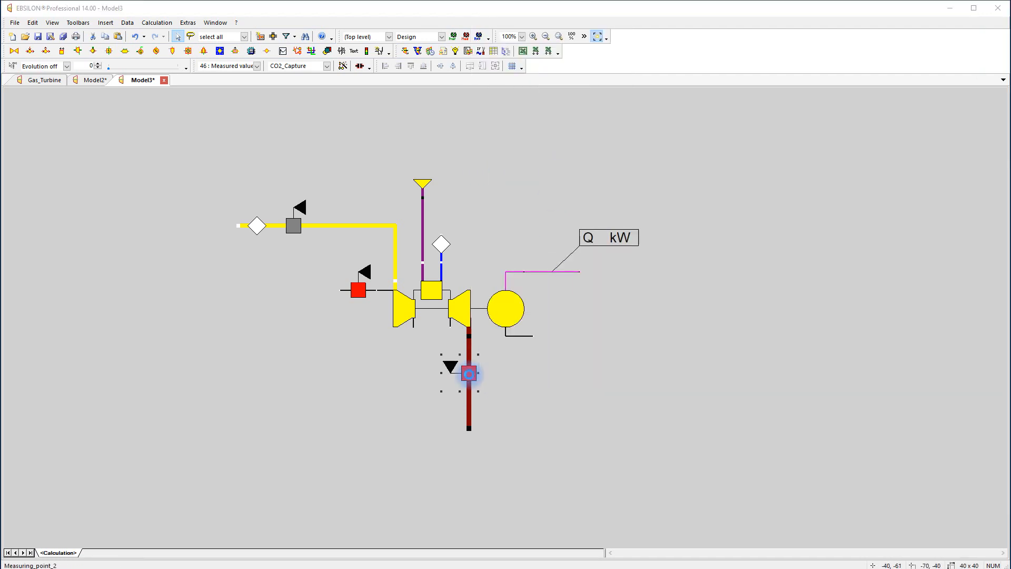
{"action": "double_click", "coordinate": [418, 154]}
{"action": "key", "text": "BackSpace"}
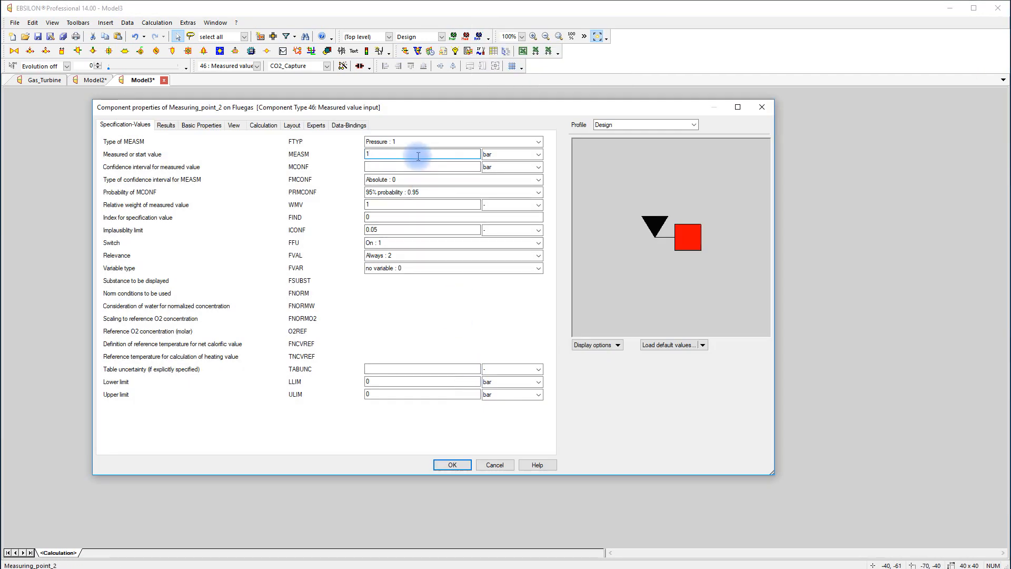
{"action": "type", "text": "1.013"}
{"action": "left_click", "coordinate": [452, 465]}
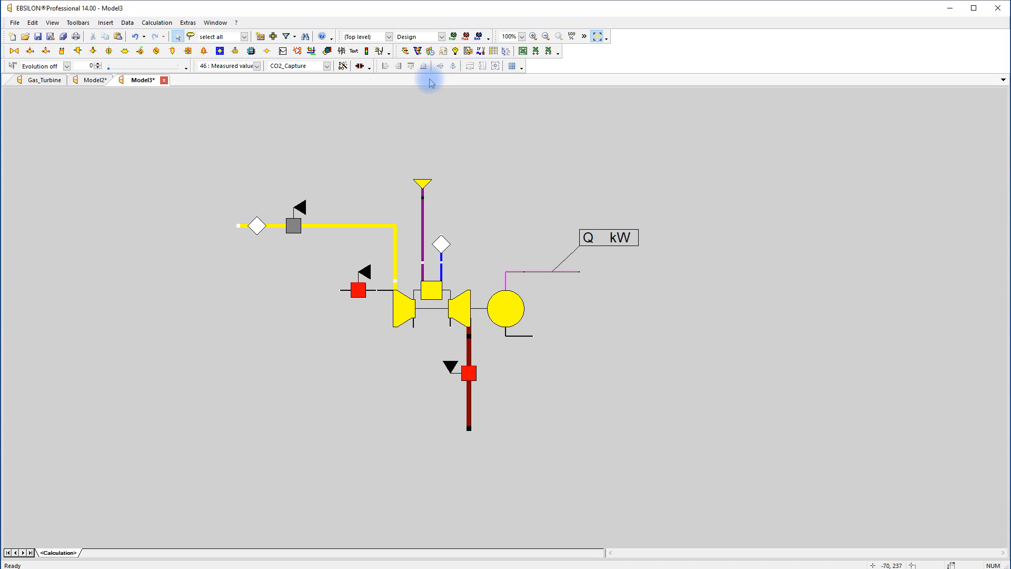
{"action": "left_click", "coordinate": [405, 51]}
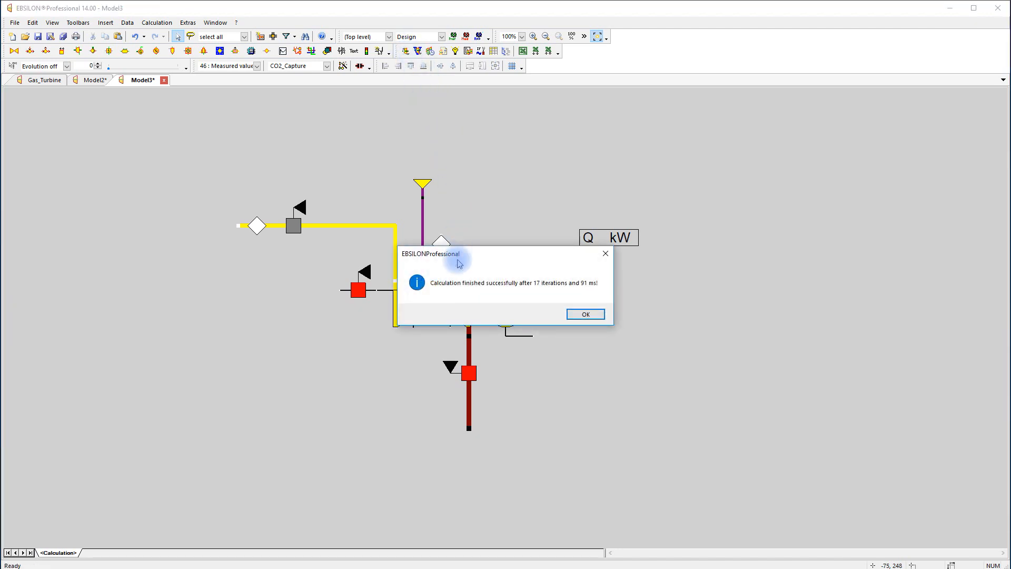
{"action": "left_click", "coordinate": [584, 313]}
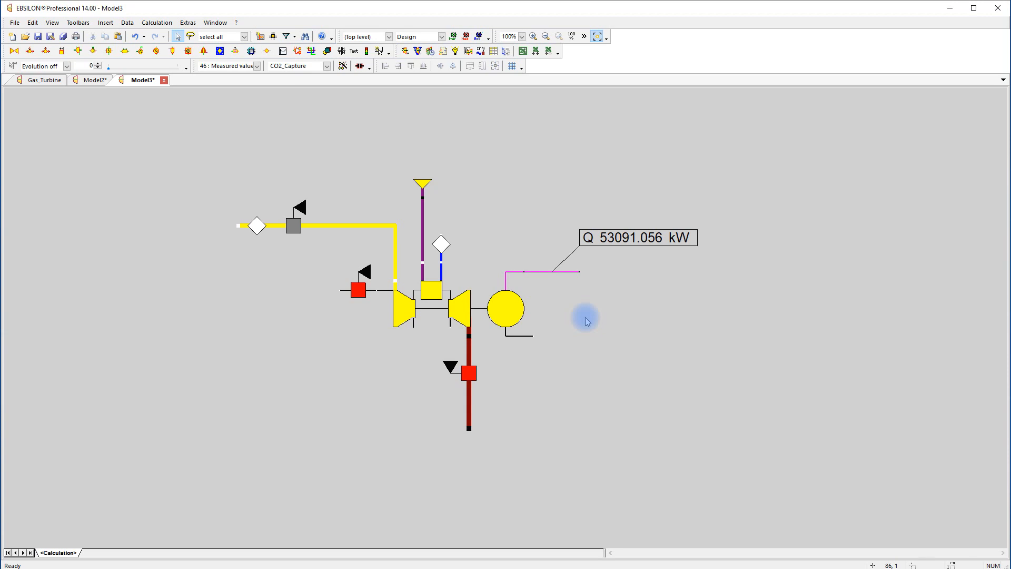
Examine the gas turbine's rating data, calculation results and calculation log in the VTU Energy Gas Turbine Library
{"action": "left_click", "coordinate": [465, 303]}
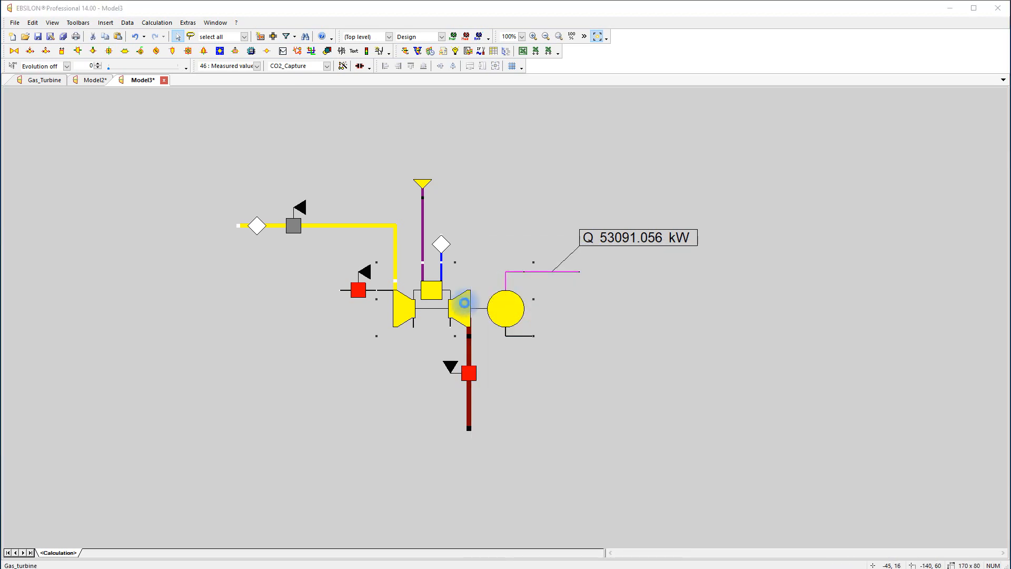
{"action": "double_click", "coordinate": [464, 303]}
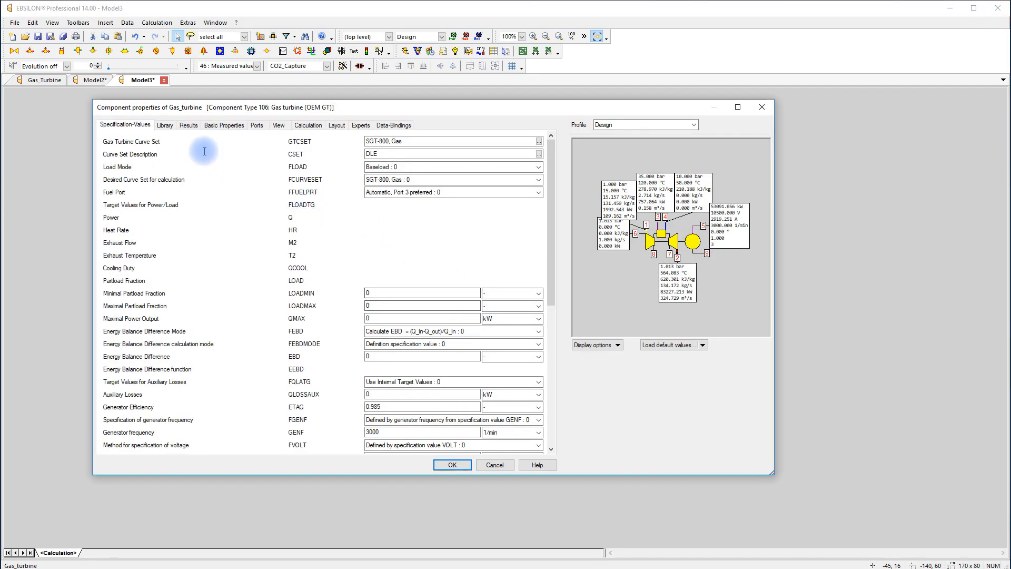
{"action": "left_click", "coordinate": [165, 125]}
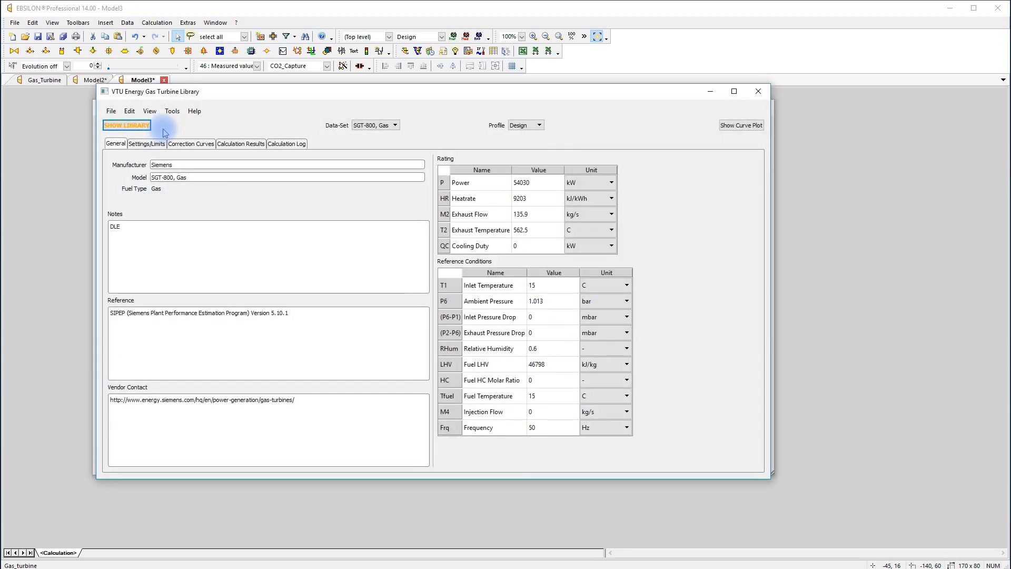
{"action": "left_click", "coordinate": [245, 145]}
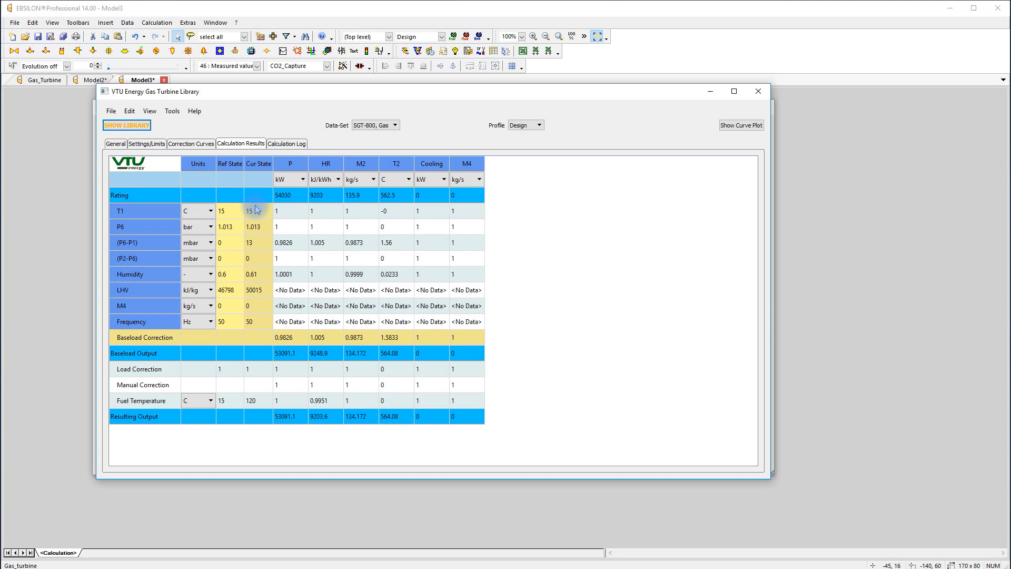
{"action": "left_click", "coordinate": [285, 143]}
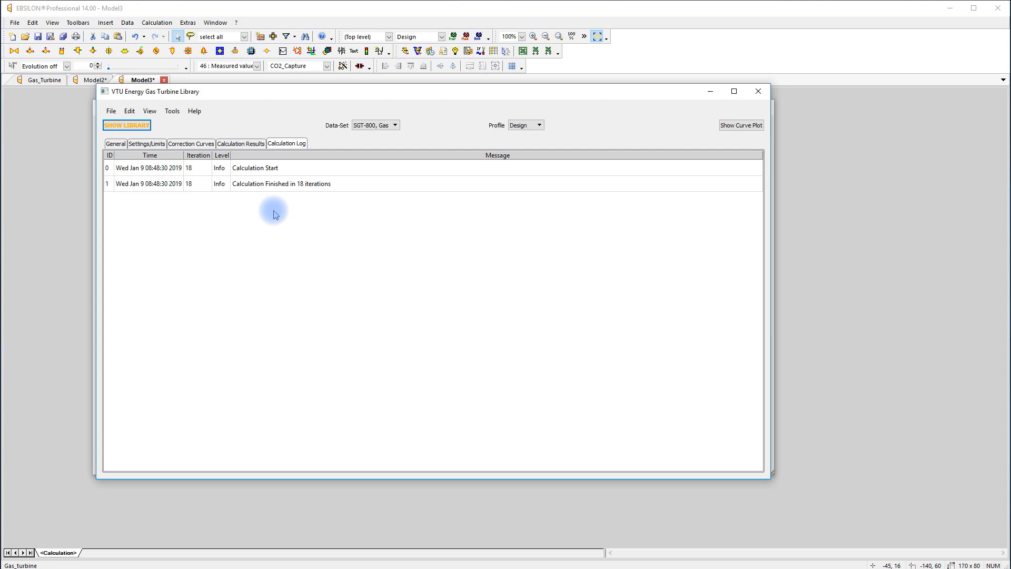
{"action": "left_click", "coordinate": [758, 91]}
{"action": "left_click", "coordinate": [452, 465]}
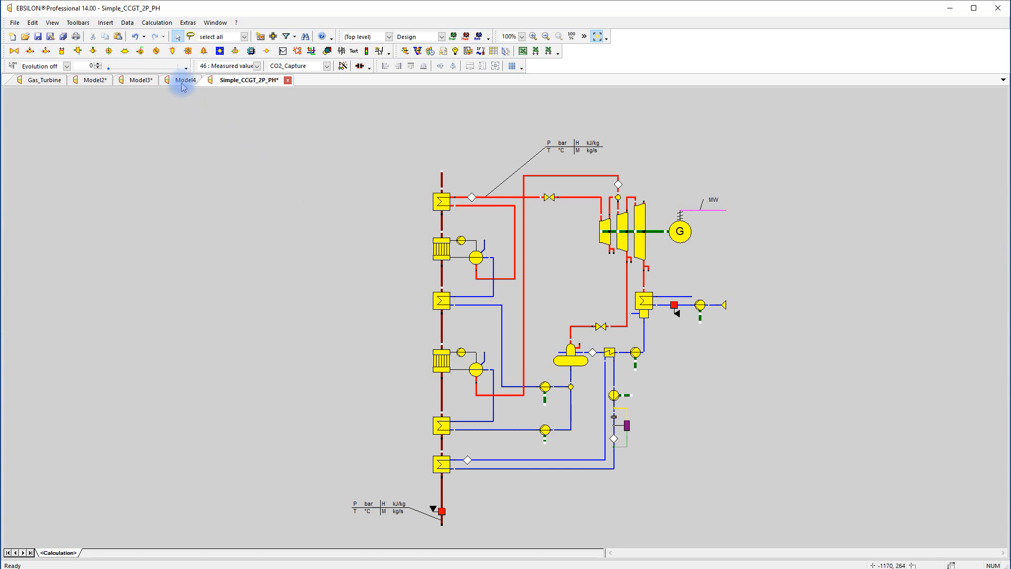
Copy the complete gas turbine model from Model3 into Simple_CCGT_2P_PH, aligning its exhaust line above the boiler's flue gas line
{"action": "left_click", "coordinate": [140, 82]}
{"action": "left_click_drag", "start_coordinate": [213, 147], "coordinate": [733, 474]}
{"action": "right_click", "coordinate": [458, 316]}
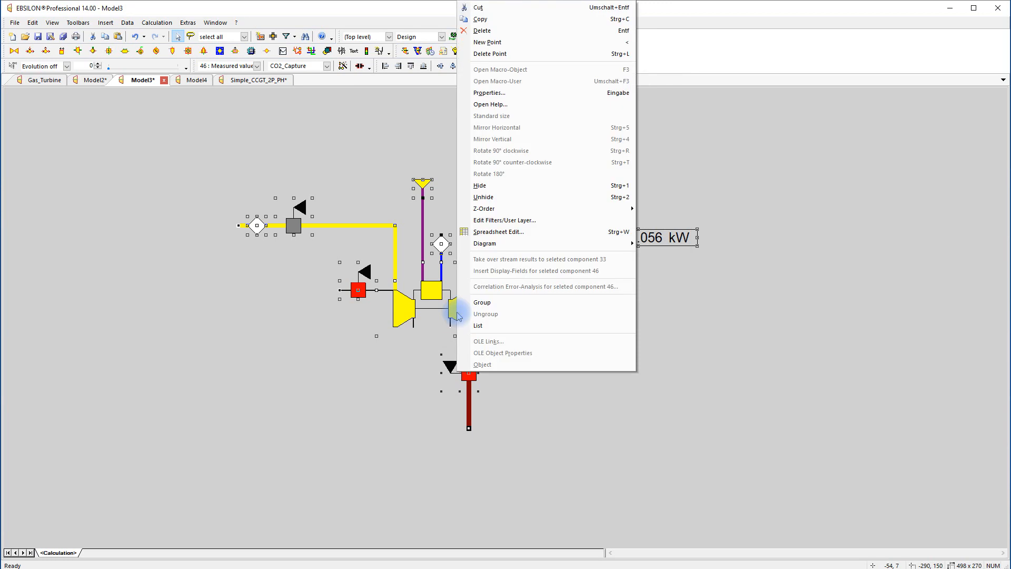
{"action": "left_click", "coordinate": [500, 19]}
{"action": "left_click", "coordinate": [244, 80]}
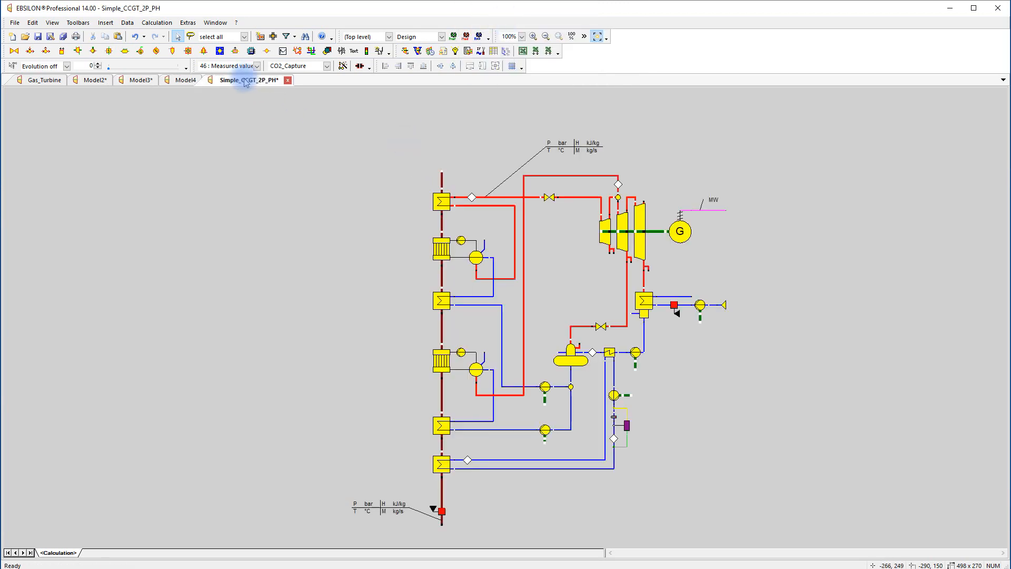
{"action": "right_click", "coordinate": [248, 158]}
{"action": "left_click", "coordinate": [263, 228]}
{"action": "left_click_drag", "start_coordinate": [263, 235], "coordinate": [440, 109]}
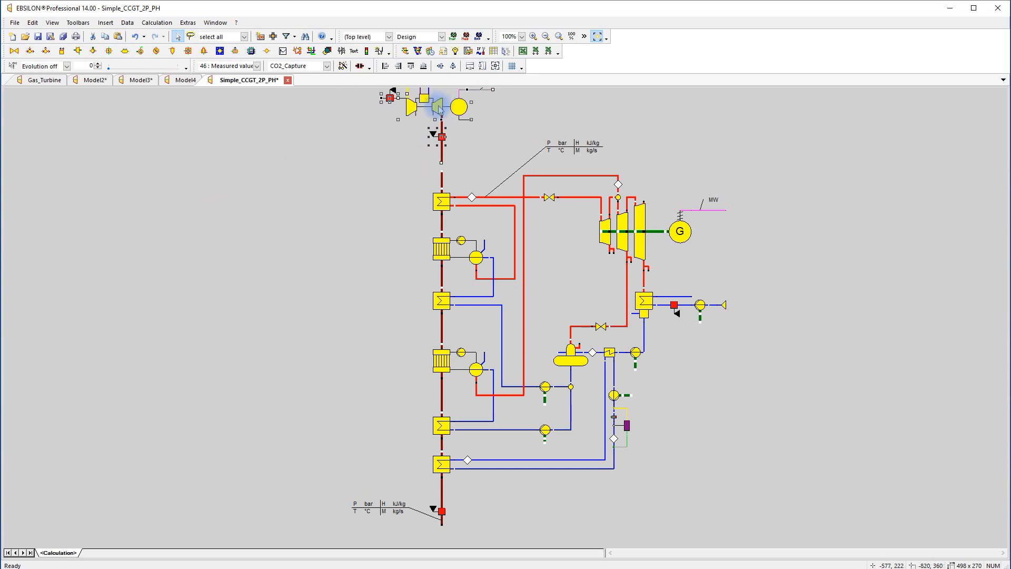
Replace the copied exhaust line and its measuring point with a direct line from the turbine's exhaust outlet to the boiler's flue gas inlet
{"action": "left_click", "coordinate": [572, 36]}
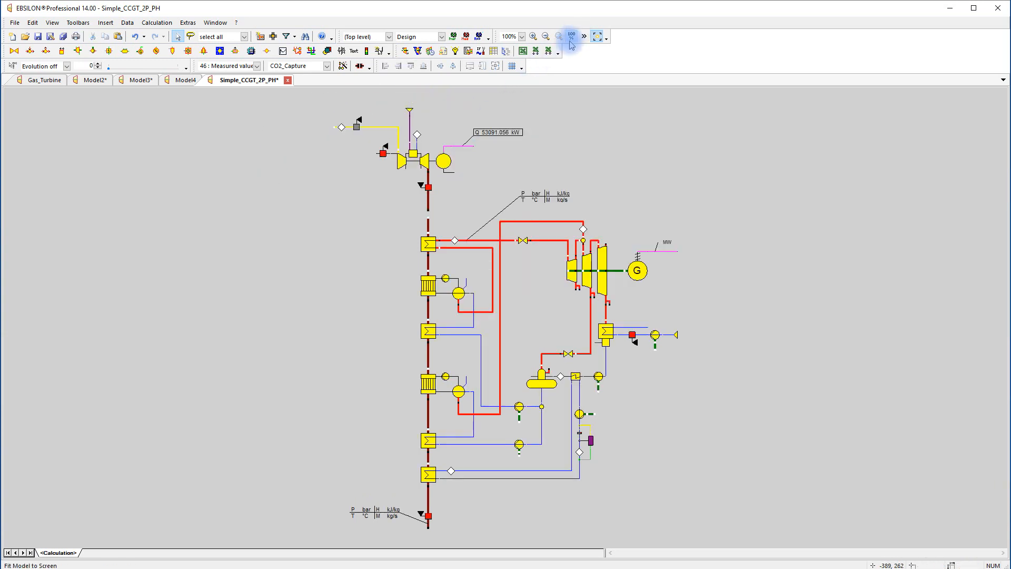
{"action": "mouse_move", "coordinate": [428, 187]}
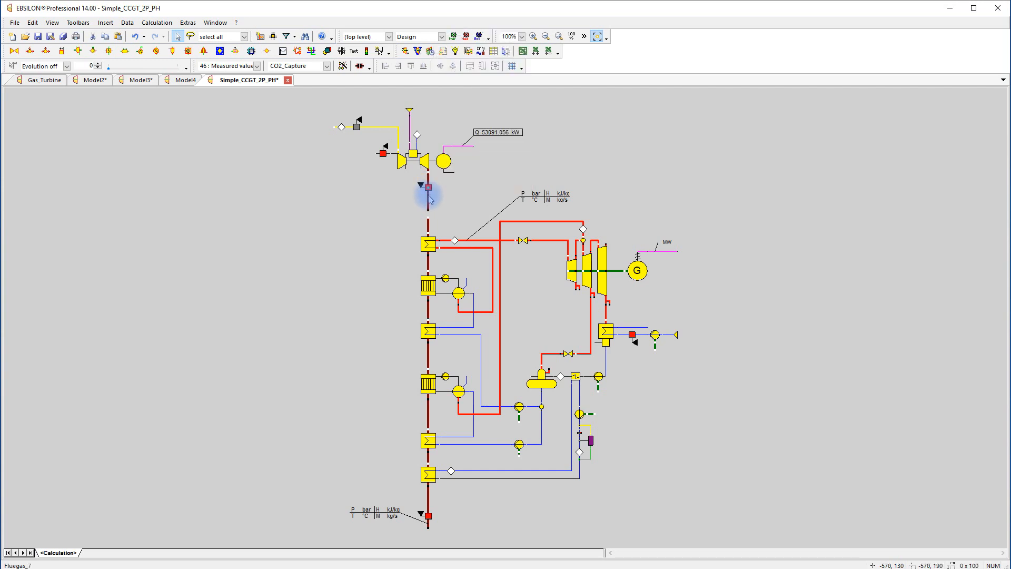
{"action": "key", "text": "Delete"}
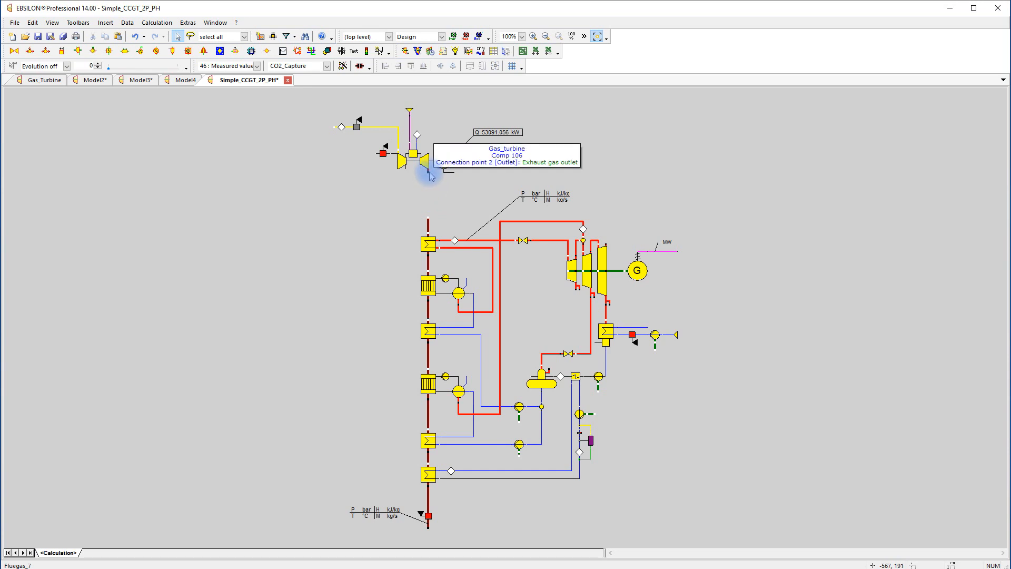
{"action": "left_click", "coordinate": [430, 176]}
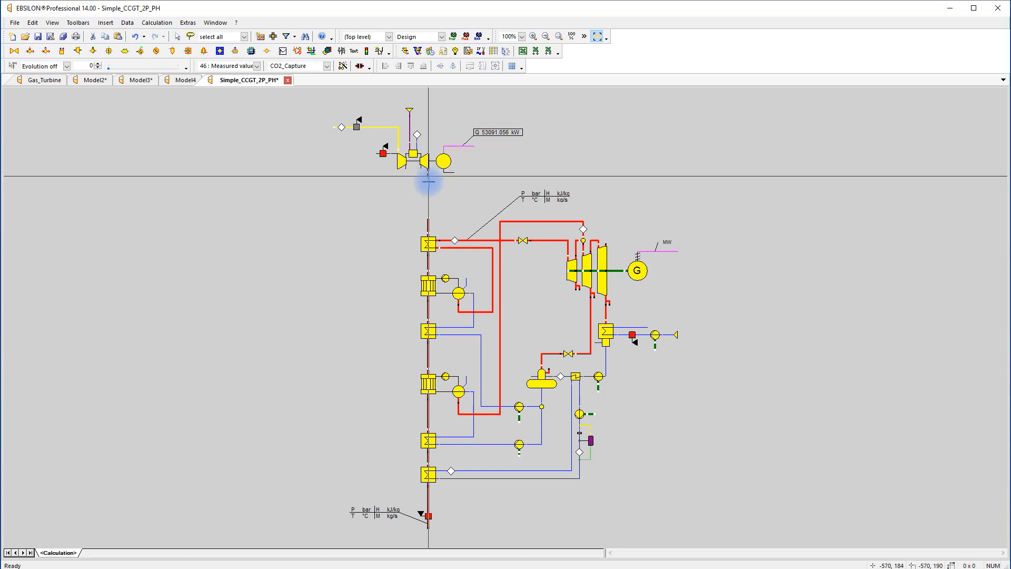
{"action": "left_click", "coordinate": [429, 216]}
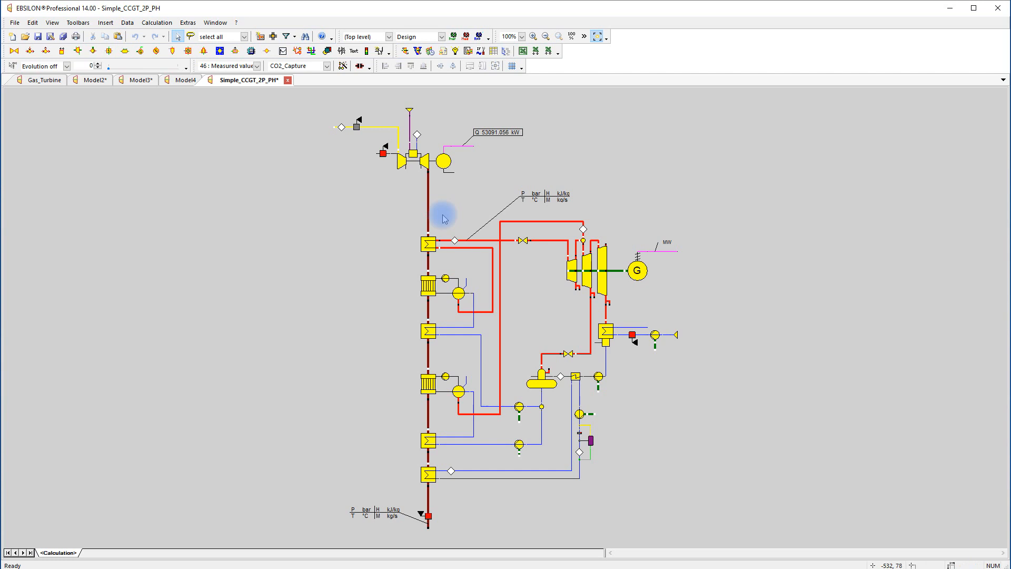
Run the calculation of the combined cycle model and take over the nominal values
{"action": "left_click", "coordinate": [405, 51]}
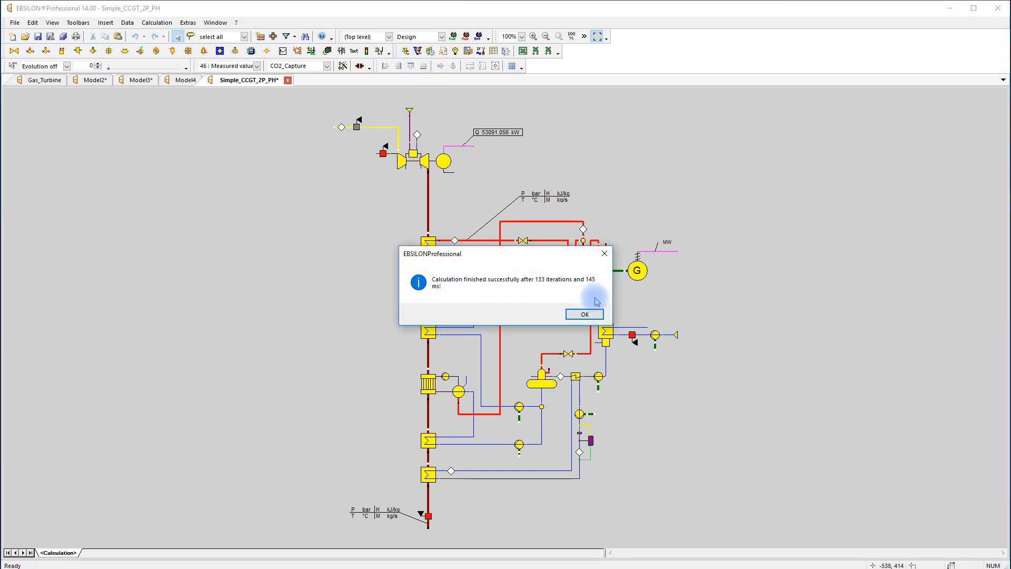
{"action": "left_click", "coordinate": [596, 315]}
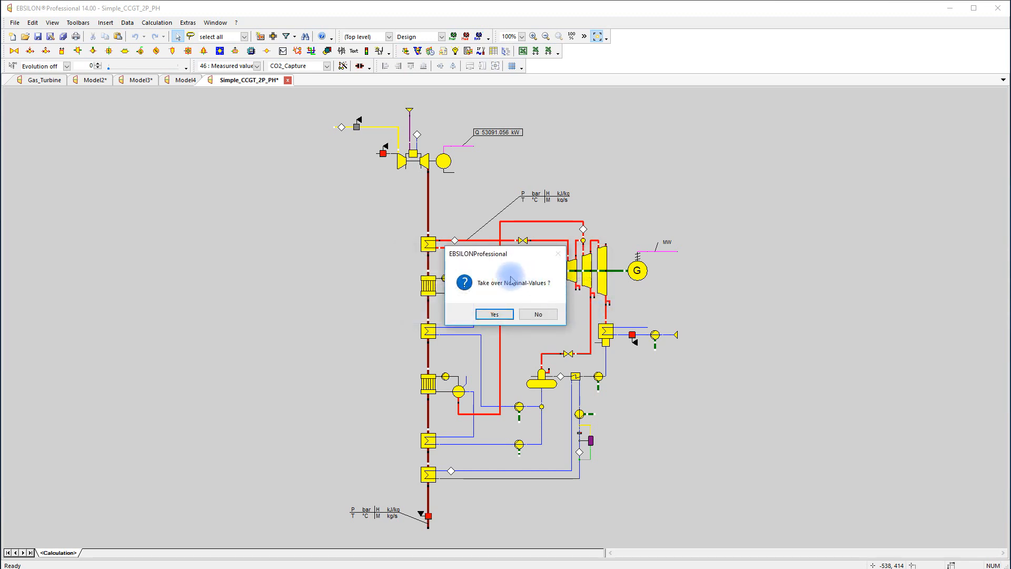
{"action": "left_click", "coordinate": [497, 316]}
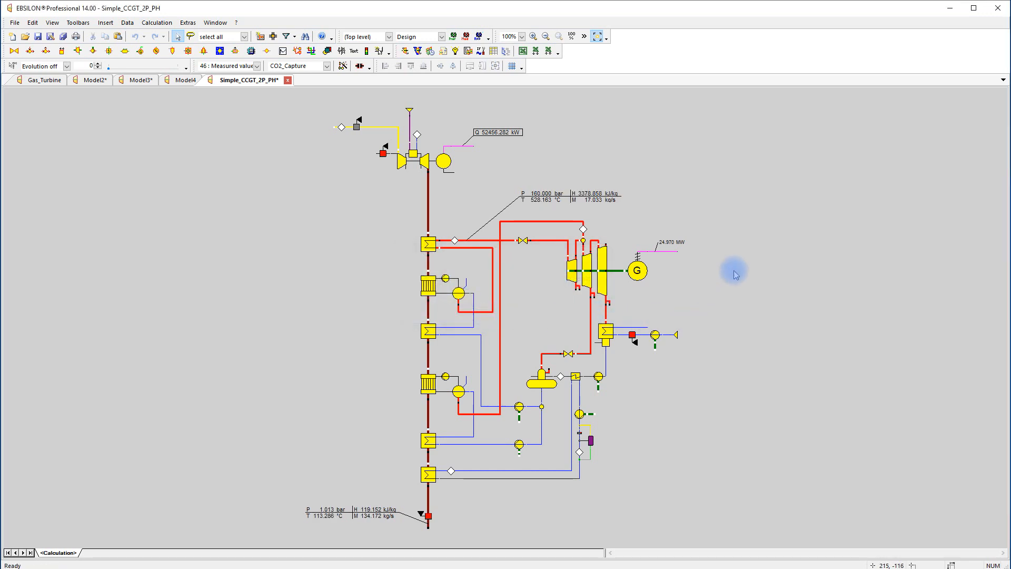